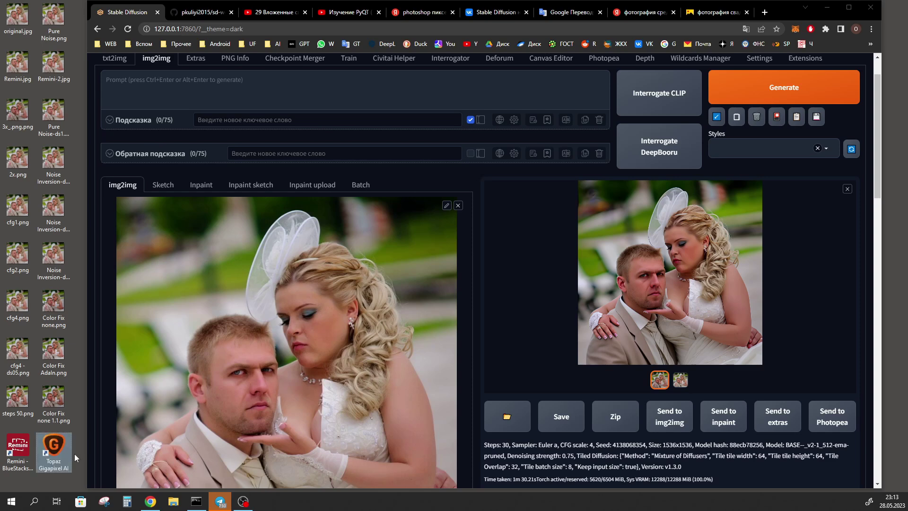
{"action": "left_click", "coordinate": [19, 447]}
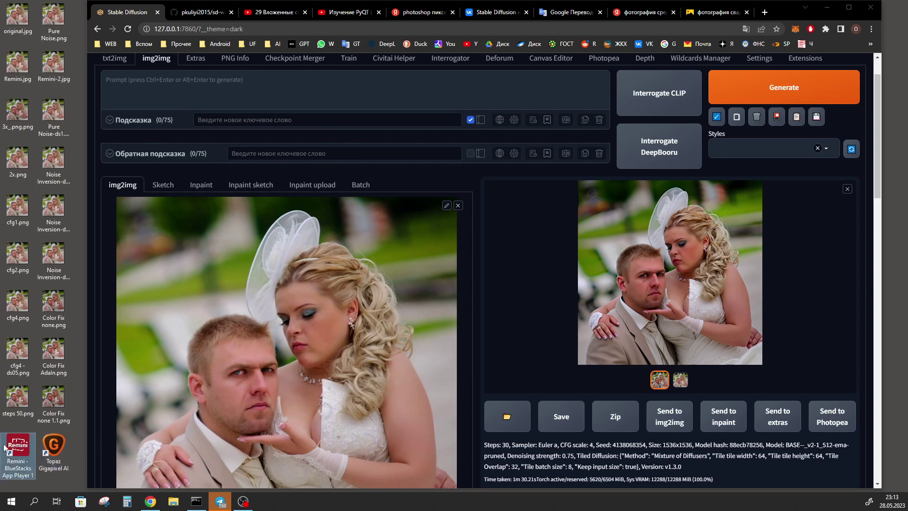
{"action": "left_click", "coordinate": [66, 457]}
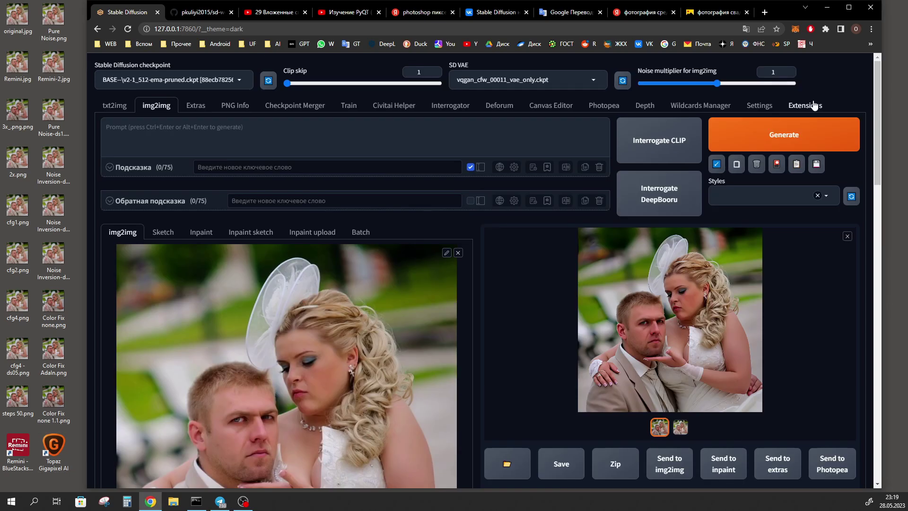
- Look up the TiledDiffusion with Tiled VAE extension in the list of available extensions using the search term "tiled"
{"action": "left_click", "coordinate": [813, 106]}
{"action": "left_click", "coordinate": [170, 155]}
{"action": "double_click", "coordinate": [143, 270]}
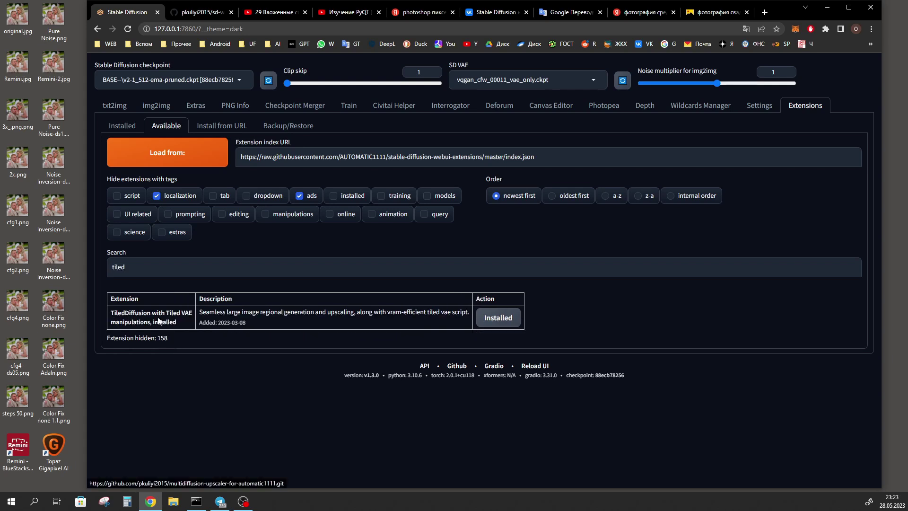
{"action": "left_click_drag", "start_coordinate": [151, 275], "coordinate": [109, 271]}
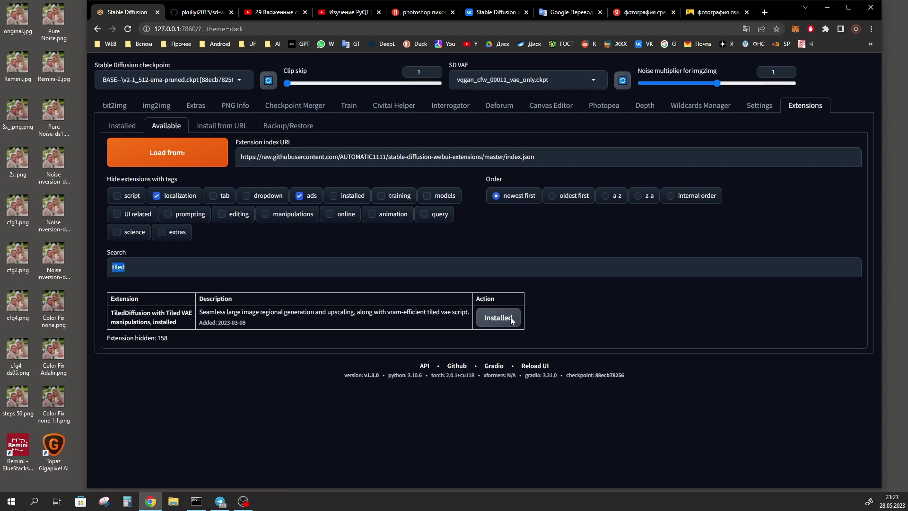
{"action": "left_click", "coordinate": [242, 281]}
- Open the GitHub page of the installed sd-webui-stablesr extension and highlight the V2.1 512 EMA checkpoint requirement in its README
{"action": "left_click", "coordinate": [121, 126]}
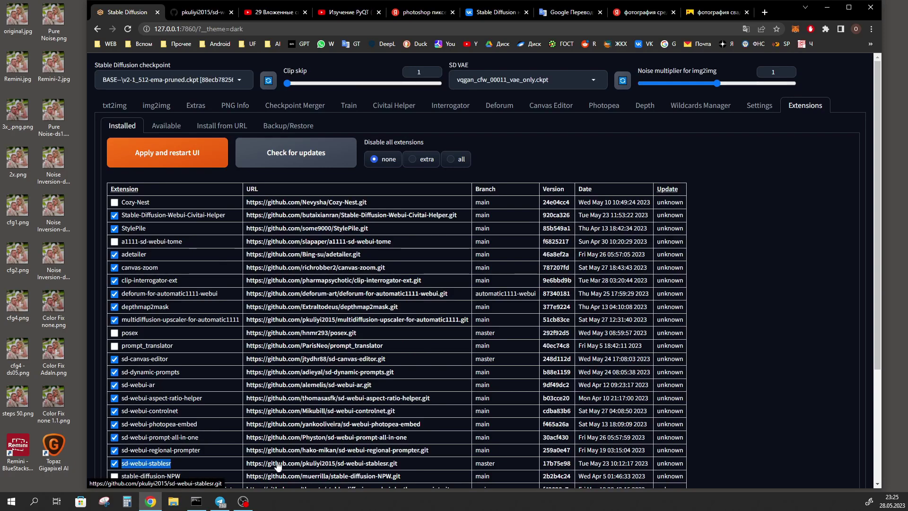
{"action": "left_click", "coordinate": [316, 468]}
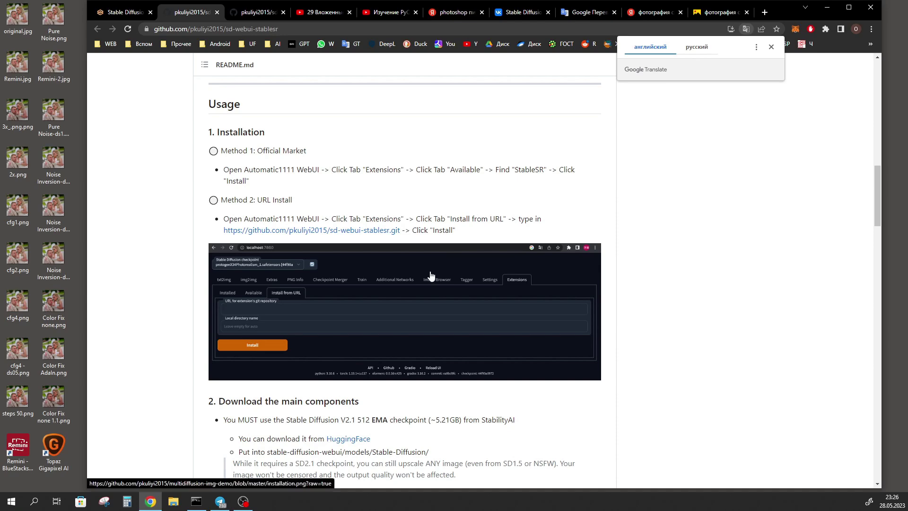
{"action": "scroll", "coordinate": [433, 276], "scroll_direction": "down", "scroll_amount": 4}
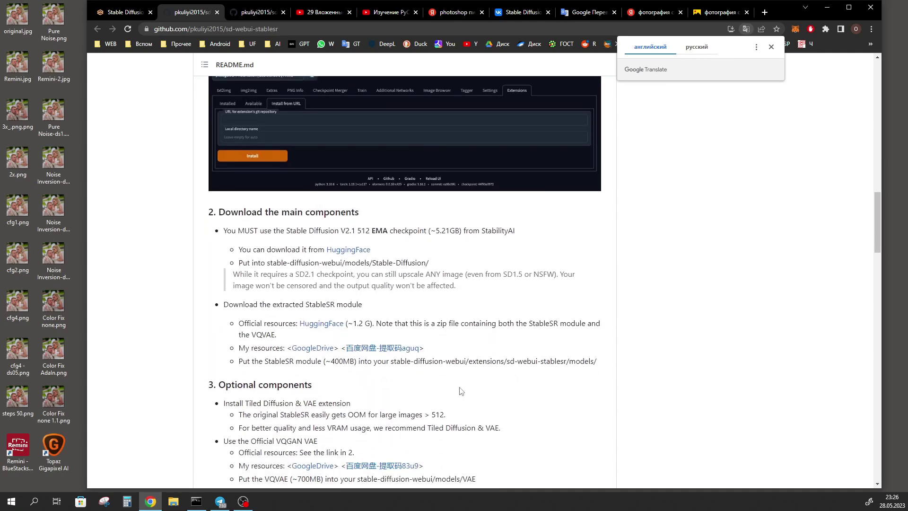
{"action": "left_click_drag", "start_coordinate": [388, 232], "coordinate": [342, 232]}
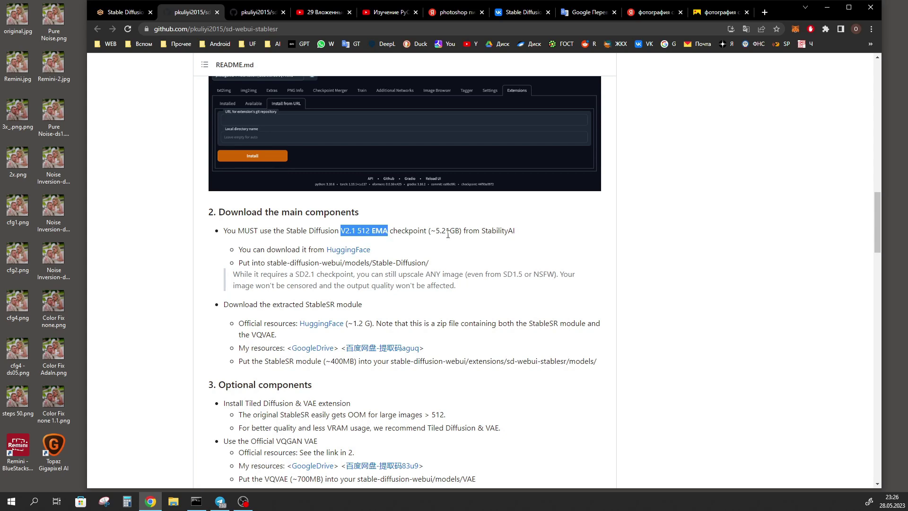
- Open the Hugging Face repository linked for the required checkpoint and show its list of downloadable files
{"action": "left_click", "coordinate": [351, 251]}
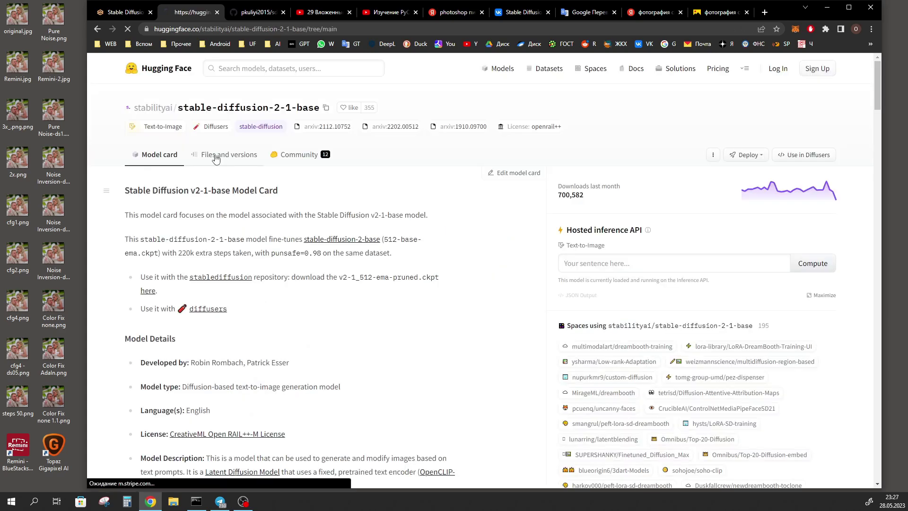
{"action": "left_click", "coordinate": [216, 156]}
{"action": "scroll", "coordinate": [236, 182], "scroll_direction": "down", "scroll_amount": 2}
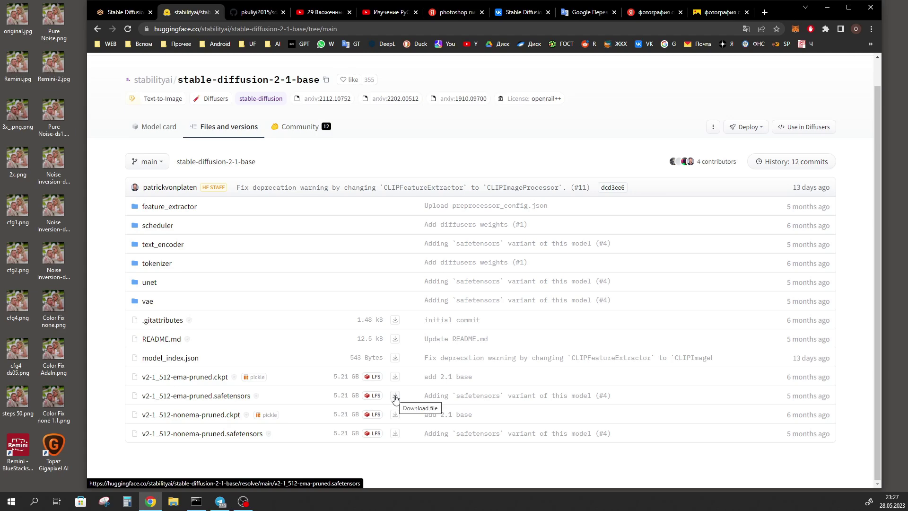
- Switch to File Explorer and locate v2-1_512-ema-pruned.ckpt in the models\Stable-diffusion\BASE-- folder
{"action": "key", "text": "alt+Tab"}
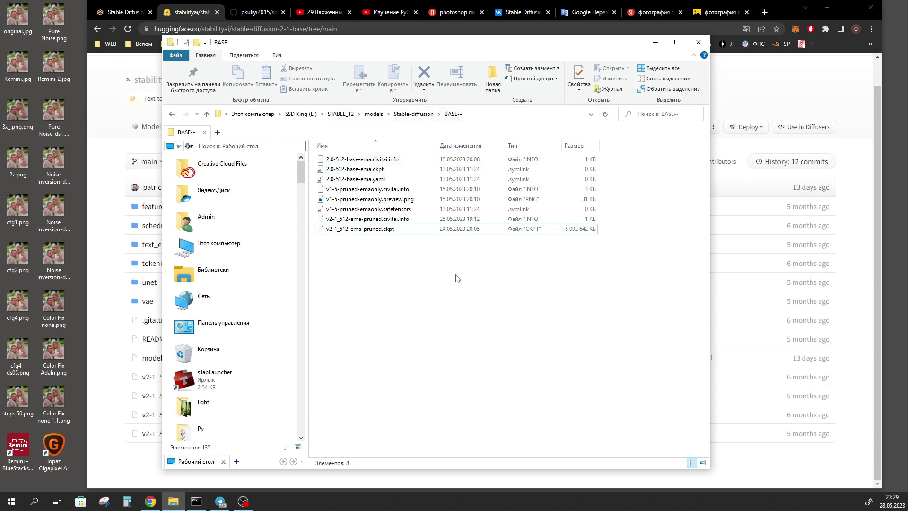
{"action": "left_click", "coordinate": [395, 232]}
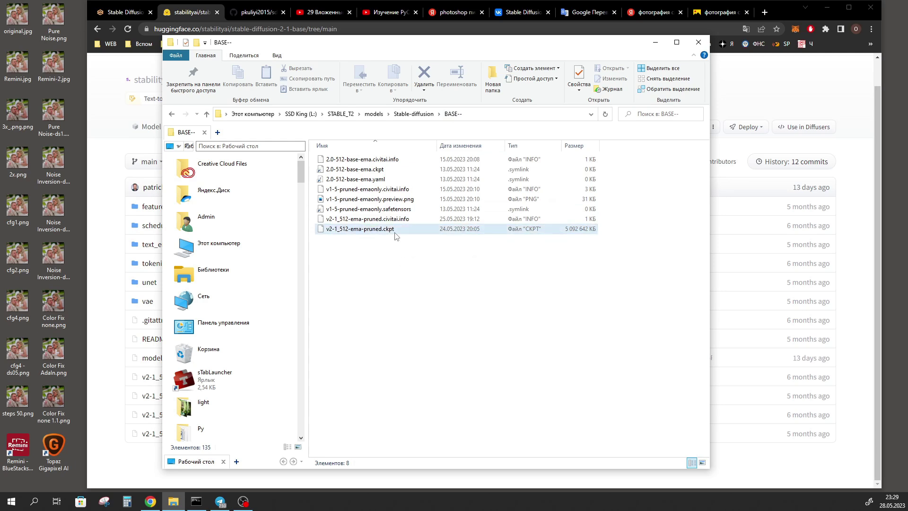
{"action": "left_click", "coordinate": [393, 264]}
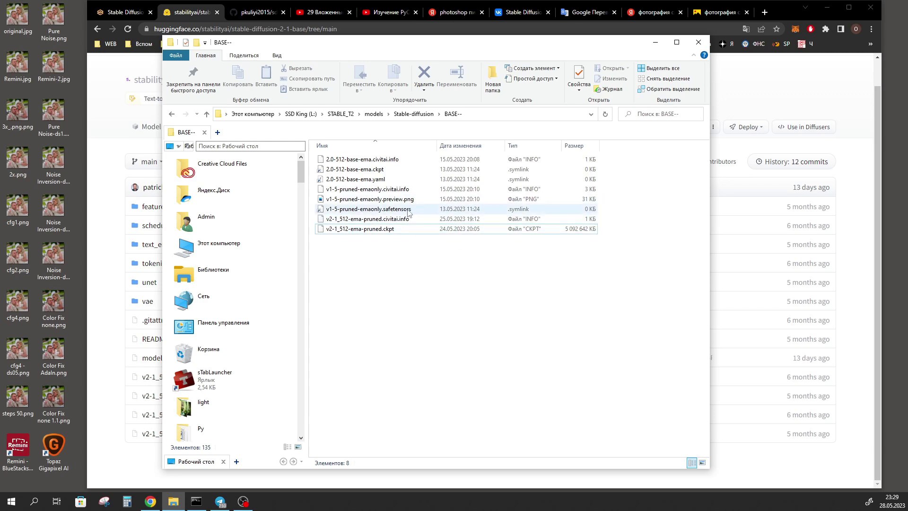
{"action": "mouse_move", "coordinate": [394, 230]}
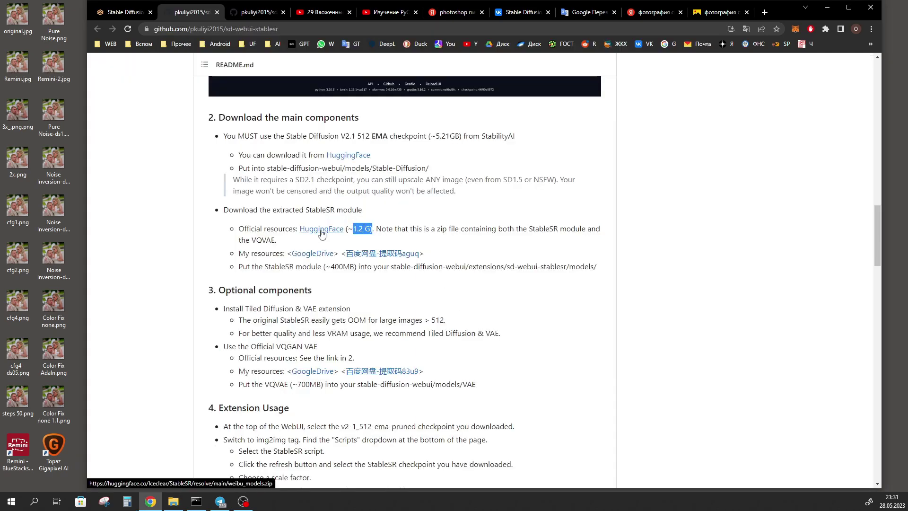
- Get the official StableSR module archive from the README's Hugging Face link and inspect the module and VQGAN files it contains
{"action": "left_click", "coordinate": [319, 228]}
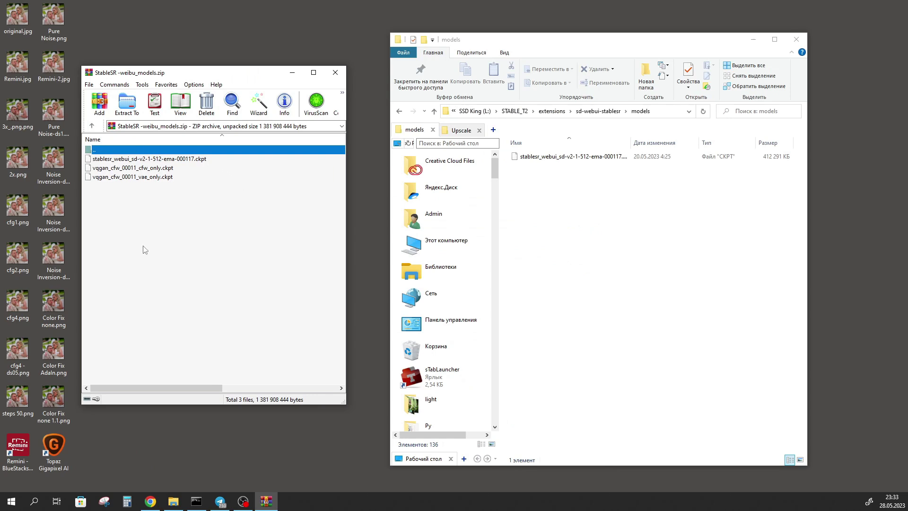
{"action": "left_click", "coordinate": [182, 161]}
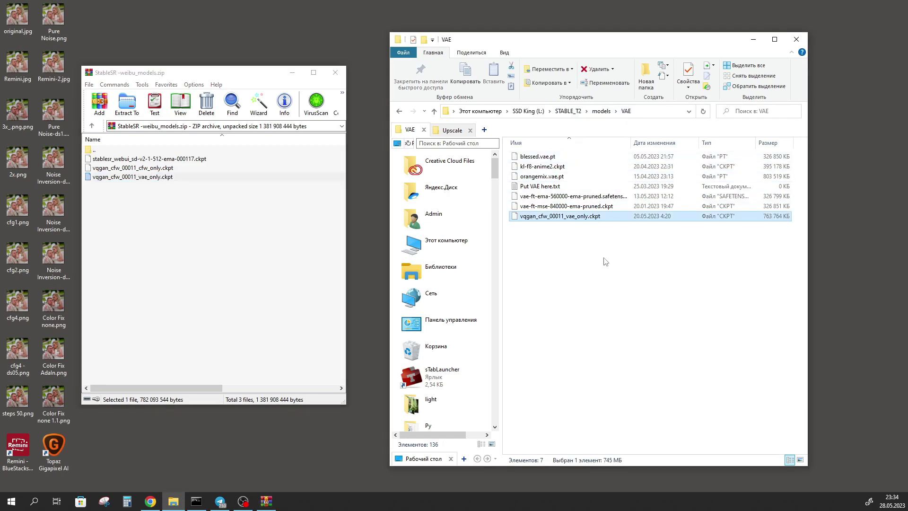
{"action": "left_click", "coordinate": [115, 169]}
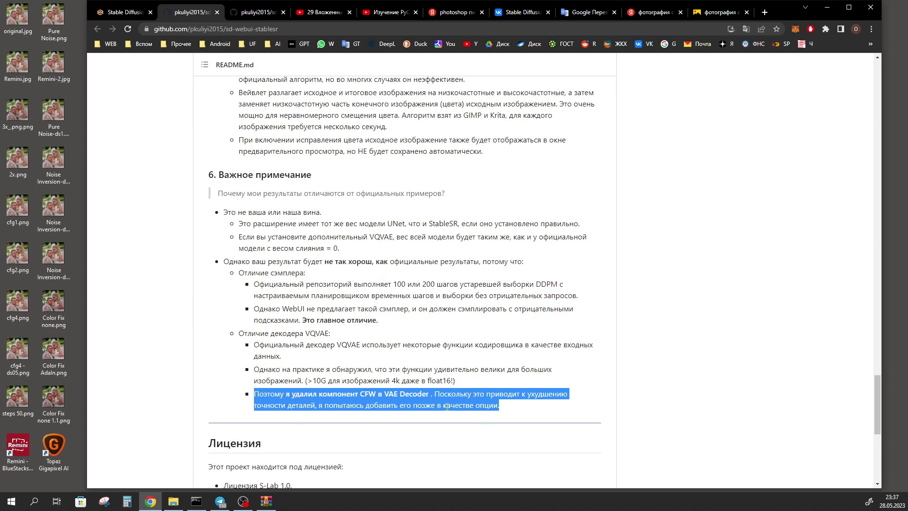
- Return to the img2img page of the Stable Diffusion web UI in the browser
{"action": "key", "text": "ctrl+shift+Tab"}
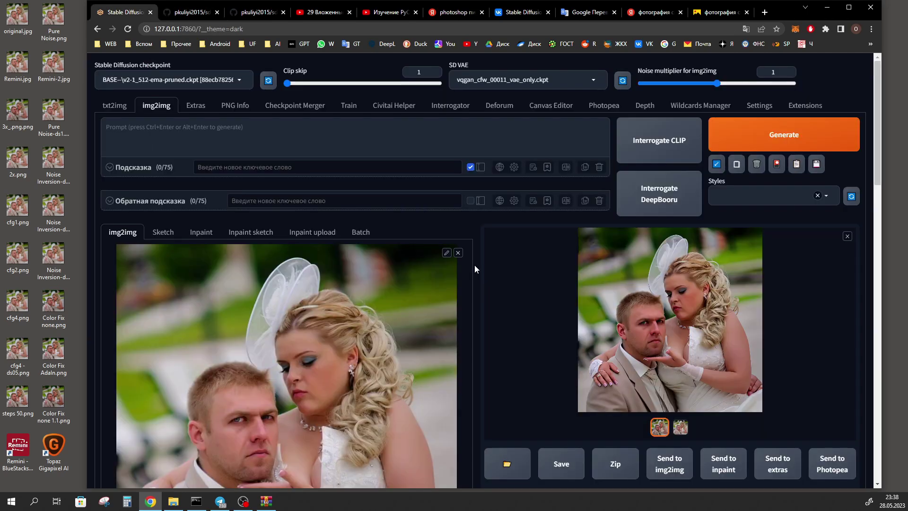
{"action": "scroll", "coordinate": [475, 265], "scroll_direction": "down", "scroll_amount": 3}
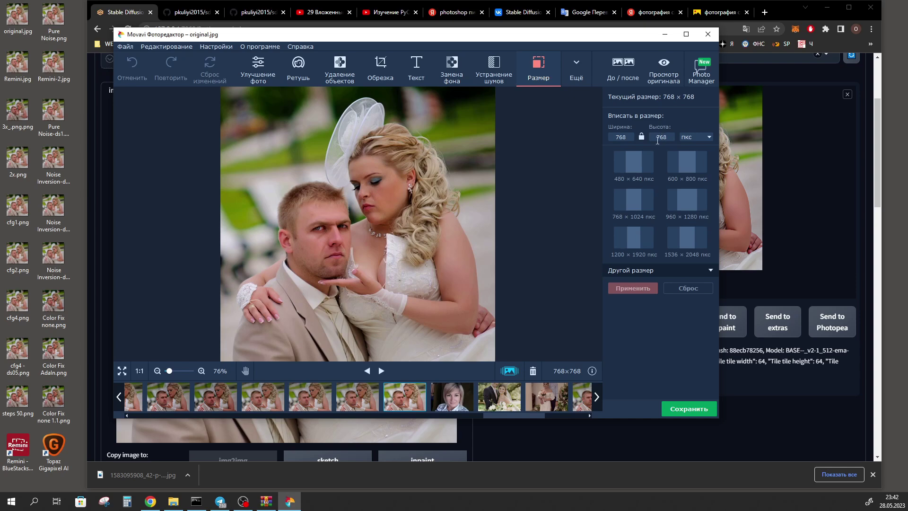
- In Movavi Photo Editor, enter 1024 pixels as the resize width of original.jpg
{"action": "key", "text": "ctrl+plus"}
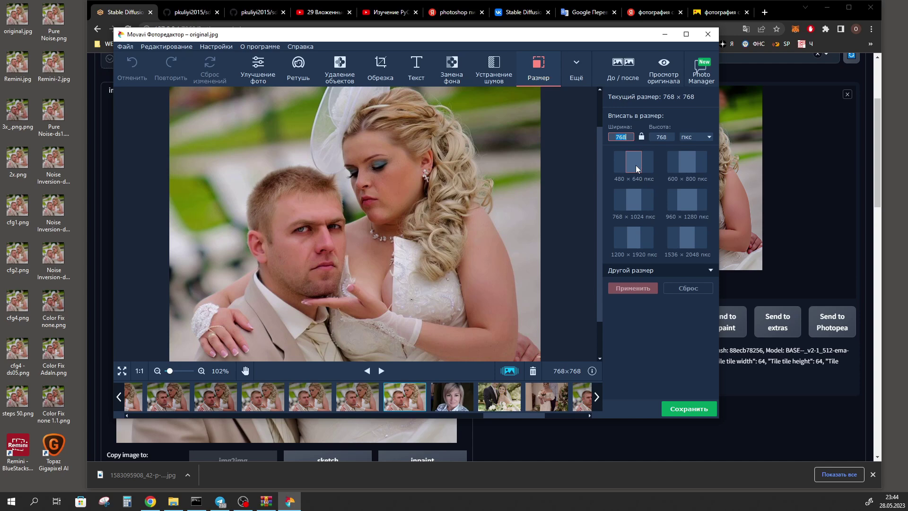
{"action": "left_click", "coordinate": [616, 138]}
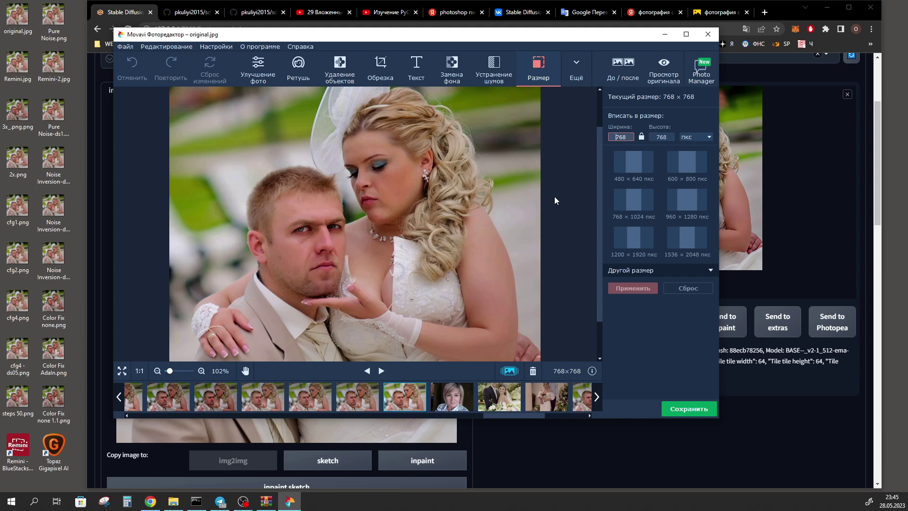
{"action": "double_click", "coordinate": [628, 137]}
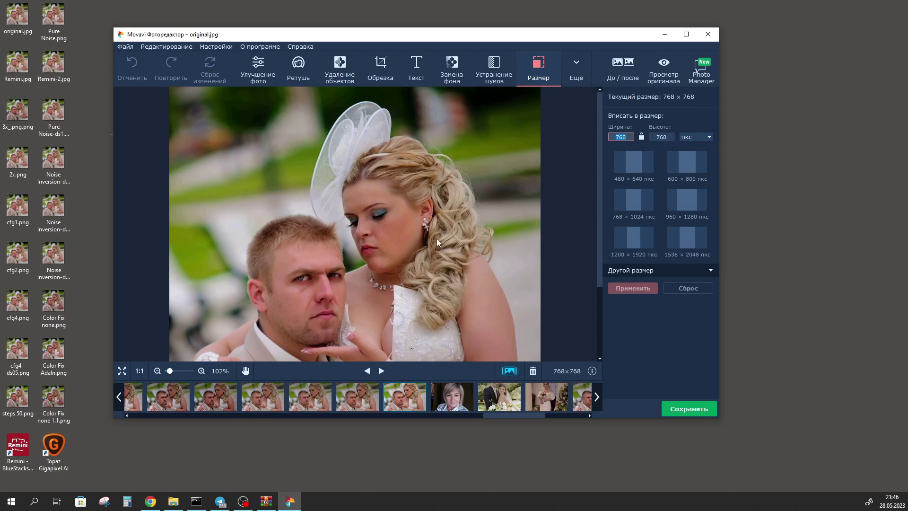
{"action": "type", "text": "1"}
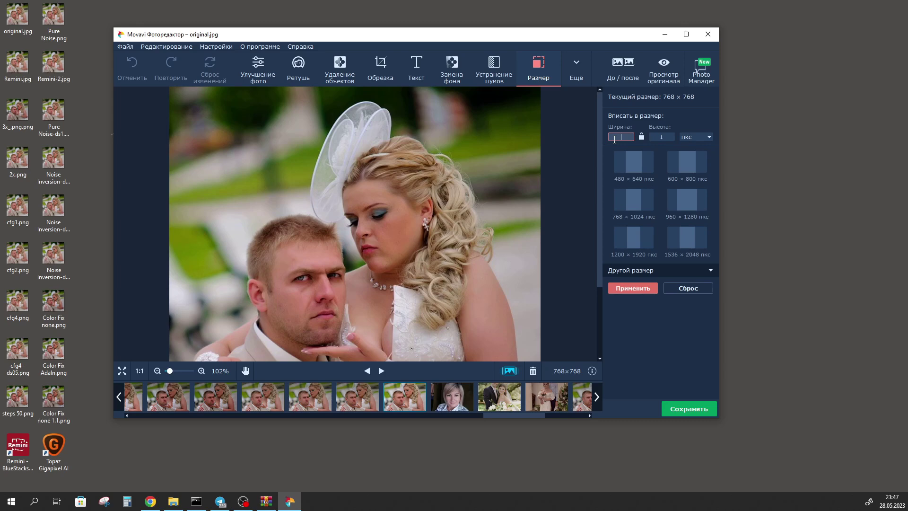
{"action": "type", "text": "024"}
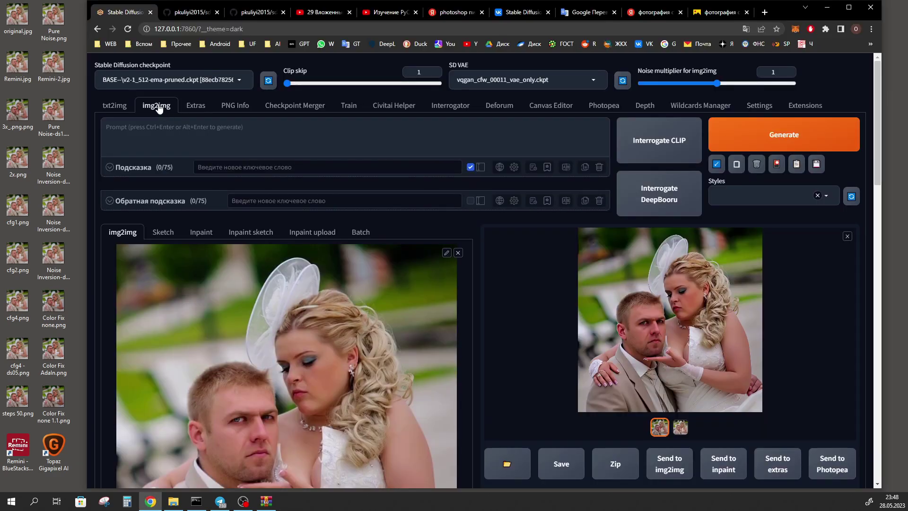
- Load original.jpg from the desktop as the img2img source image in the Stable Diffusion web UI
{"action": "scroll", "coordinate": [159, 109], "scroll_direction": "down", "scroll_amount": 2}
{"action": "left_click_drag", "start_coordinate": [17, 16], "coordinate": [280, 298]}
- Check which model is selected as the Stable Diffusion checkpoint and which one as the SD VAE
{"action": "scroll", "coordinate": [232, 80], "scroll_direction": "up", "scroll_amount": 2}
{"action": "left_click", "coordinate": [232, 79]}
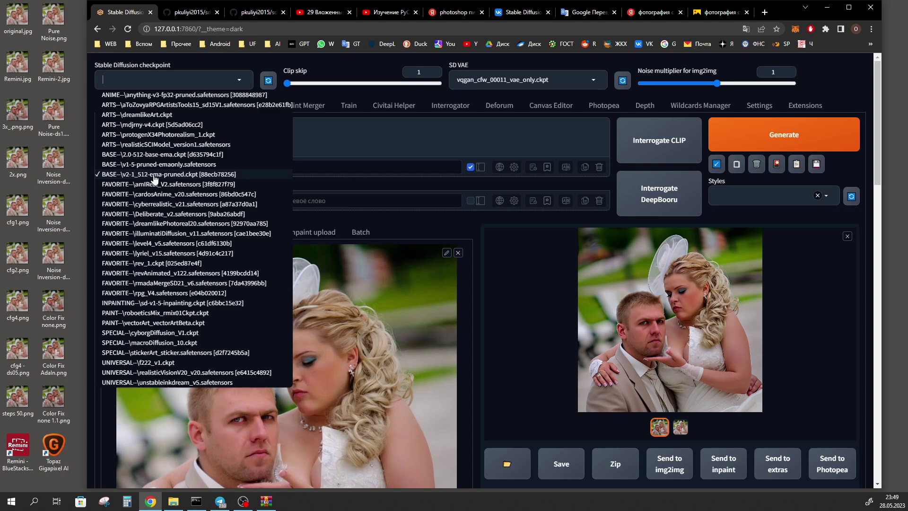
{"action": "left_click", "coordinate": [525, 81]}
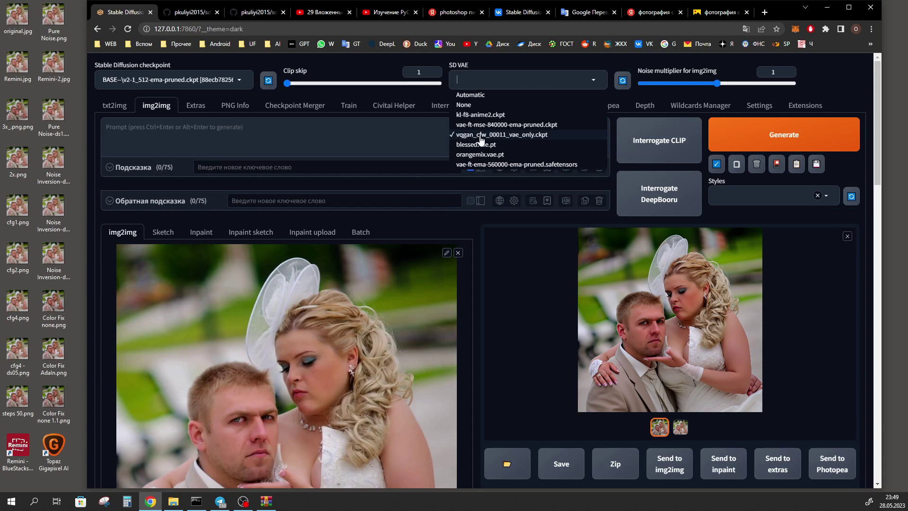
- Review the img2img generation settings, including sampling steps, output size, CFG scale and denoising strength
{"action": "scroll", "coordinate": [128, 274], "scroll_direction": "down", "scroll_amount": 8}
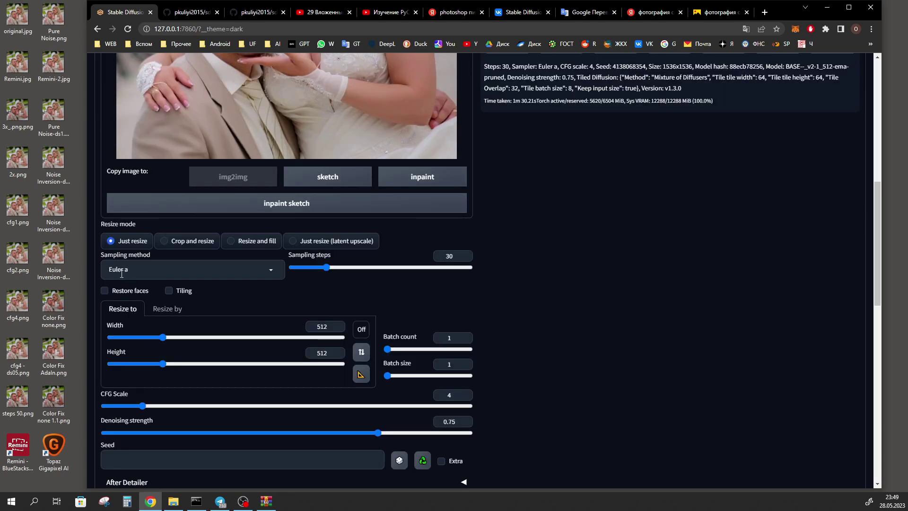
{"action": "double_click", "coordinate": [444, 257]}
{"action": "scroll", "coordinate": [443, 257], "scroll_direction": "down", "scroll_amount": 3}
{"action": "key", "text": "Tab"}
{"action": "key", "text": "Tab"}
{"action": "key", "text": "Tab"}
{"action": "key", "text": "Tab"}
{"action": "key", "text": "Tab"}
{"action": "key", "text": "Tab"}
{"action": "key", "text": "Tab"}
{"action": "key", "text": "Tab"}
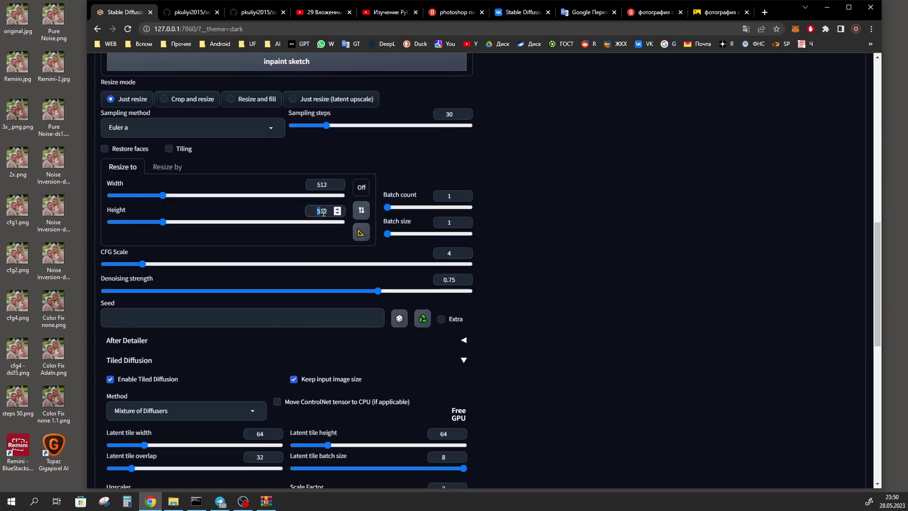
{"action": "double_click", "coordinate": [441, 252]}
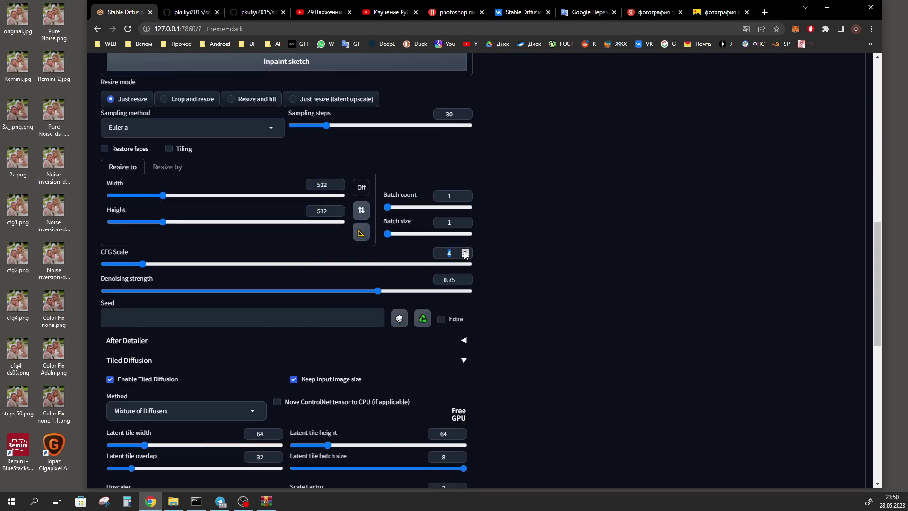
{"action": "double_click", "coordinate": [440, 281]}
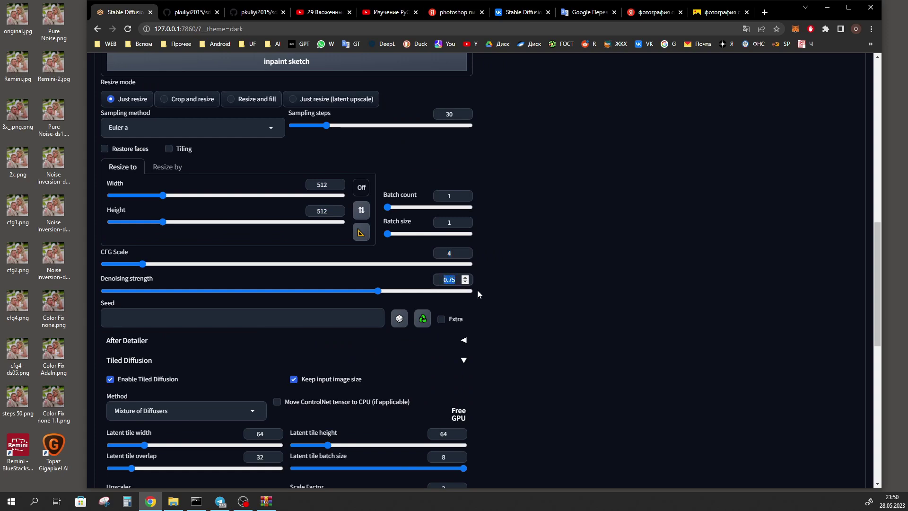
- Select the StableSR script with the SR model stablesr_webui_sd-v2-1-512-ema-000117.ckpt and check its scale factor
{"action": "left_click", "coordinate": [425, 354]}
{"action": "scroll", "coordinate": [424, 353], "scroll_direction": "down", "scroll_amount": 4}
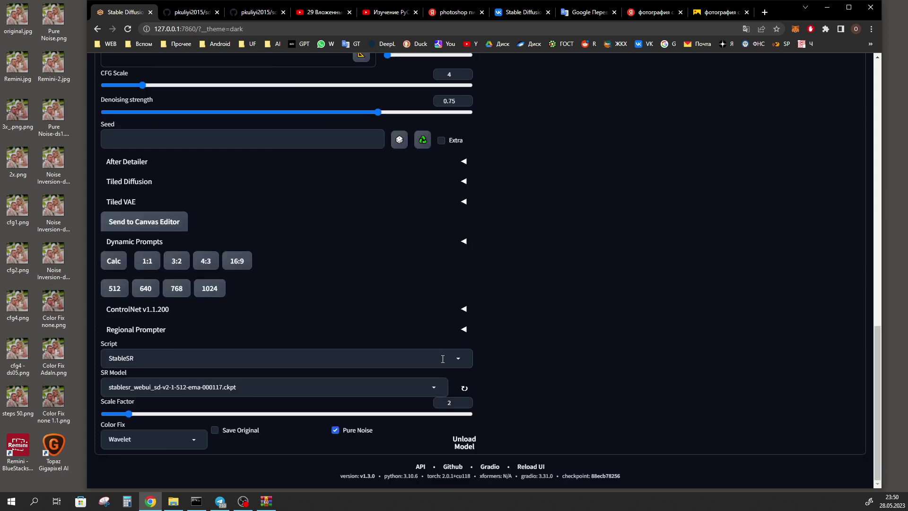
{"action": "left_click", "coordinate": [443, 359]}
{"action": "left_click", "coordinate": [125, 326]}
{"action": "left_click", "coordinate": [290, 393]}
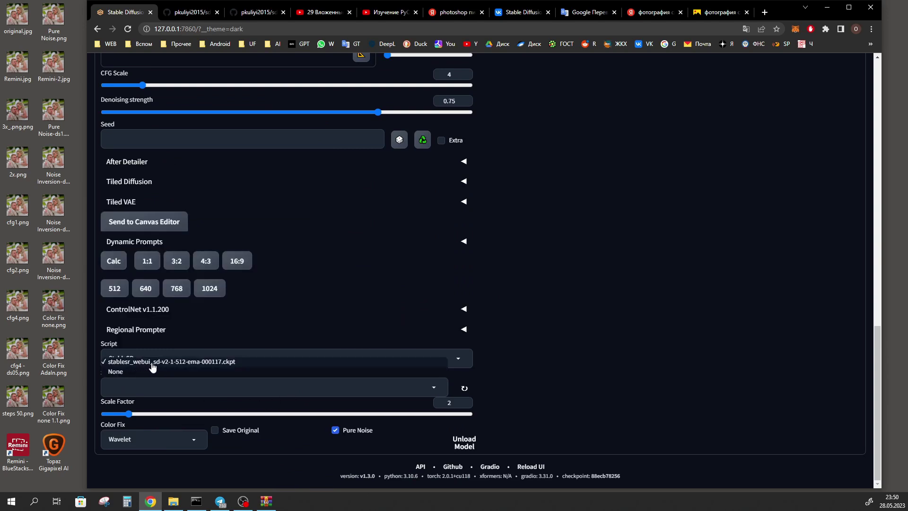
{"action": "left_click", "coordinate": [128, 361]}
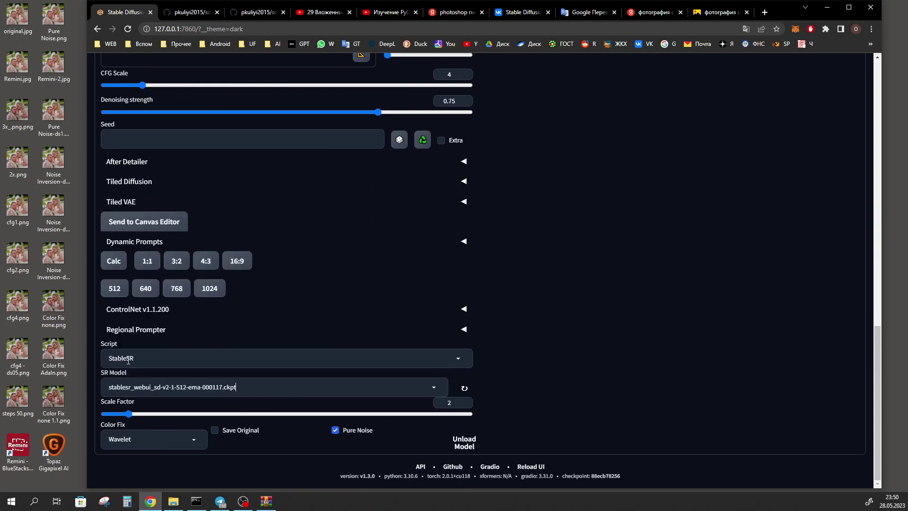
{"action": "double_click", "coordinate": [450, 402]}
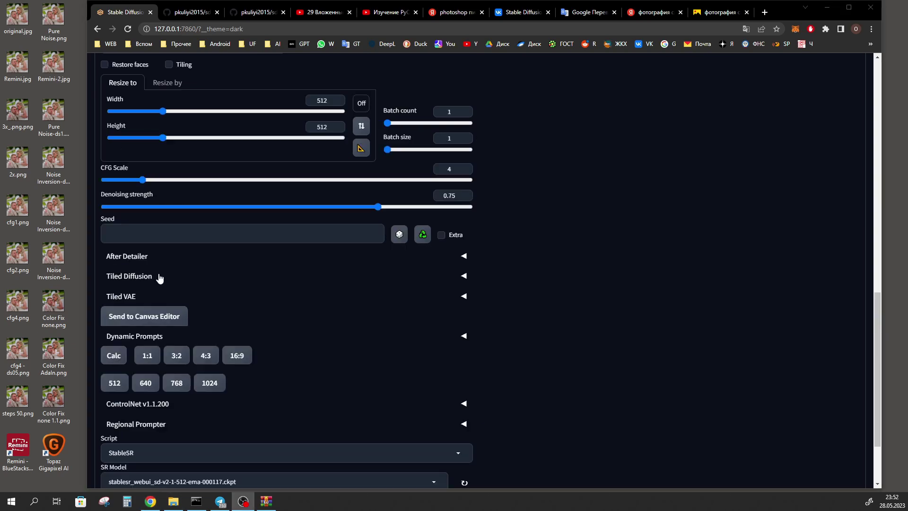
- Open the Tiled Diffusion settings and choose Mixture of Diffusers as the method
{"action": "left_click", "coordinate": [137, 279]}
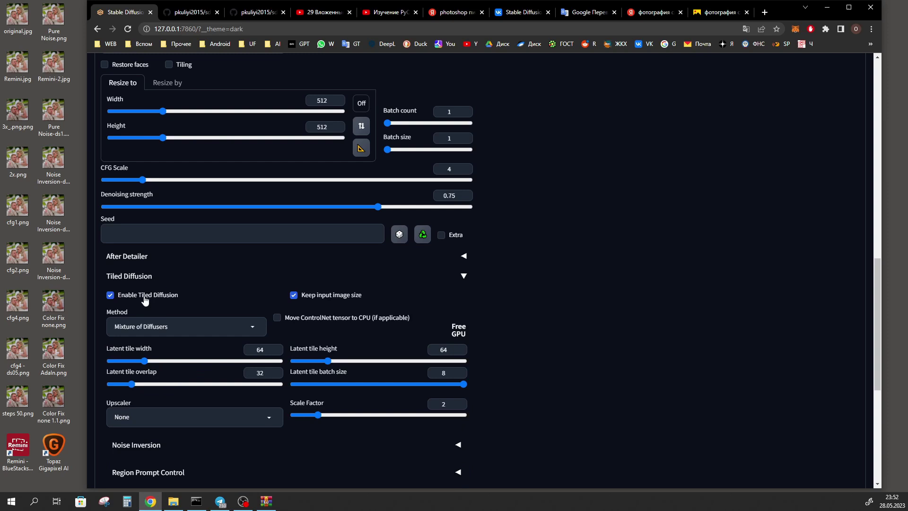
{"action": "scroll", "coordinate": [165, 301], "scroll_direction": "down", "scroll_amount": 1}
{"action": "left_click", "coordinate": [134, 278]}
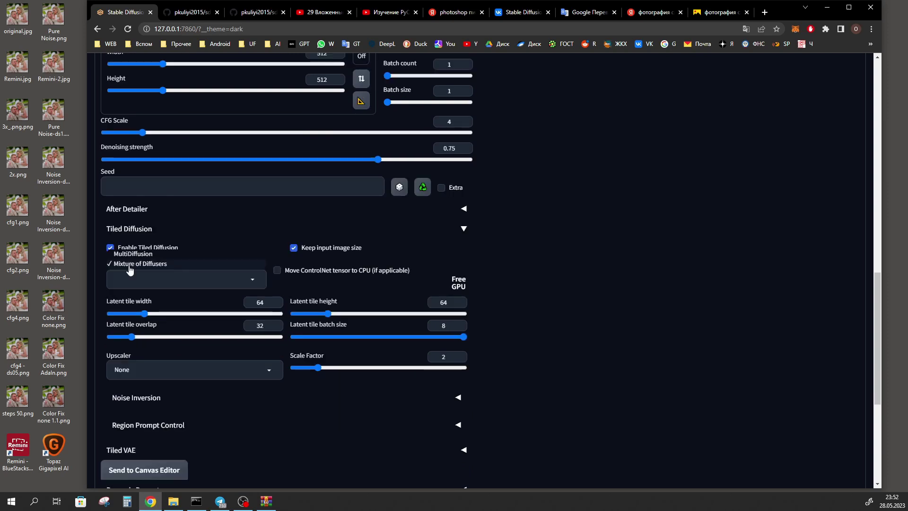
{"action": "left_click", "coordinate": [154, 264]}
{"action": "scroll", "coordinate": [154, 265], "scroll_direction": "down", "scroll_amount": 1}
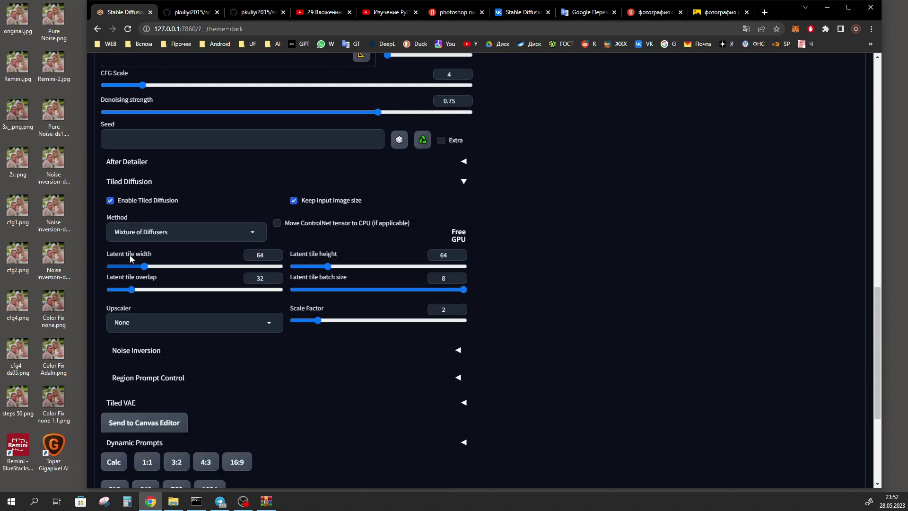
- Check the Tiled Diffusion latent tile width, height, overlap and batch size
{"action": "double_click", "coordinate": [259, 255]}
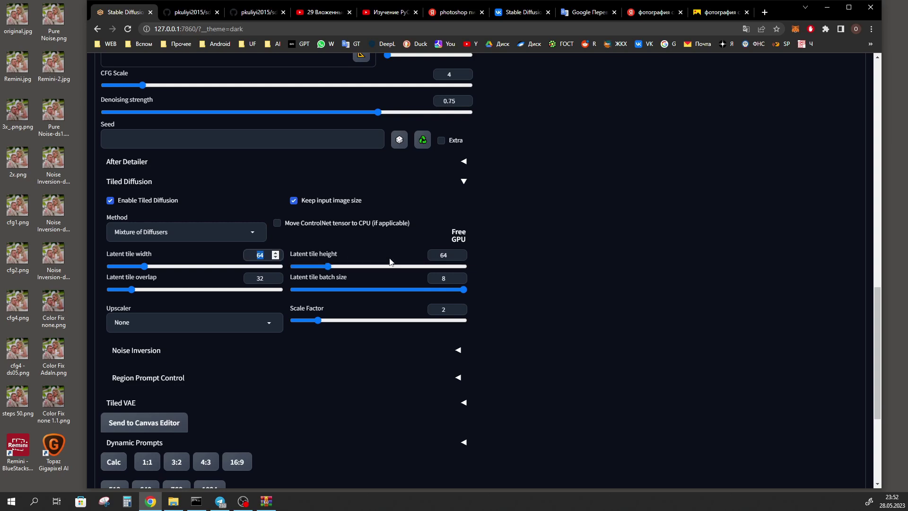
{"action": "double_click", "coordinate": [437, 255]}
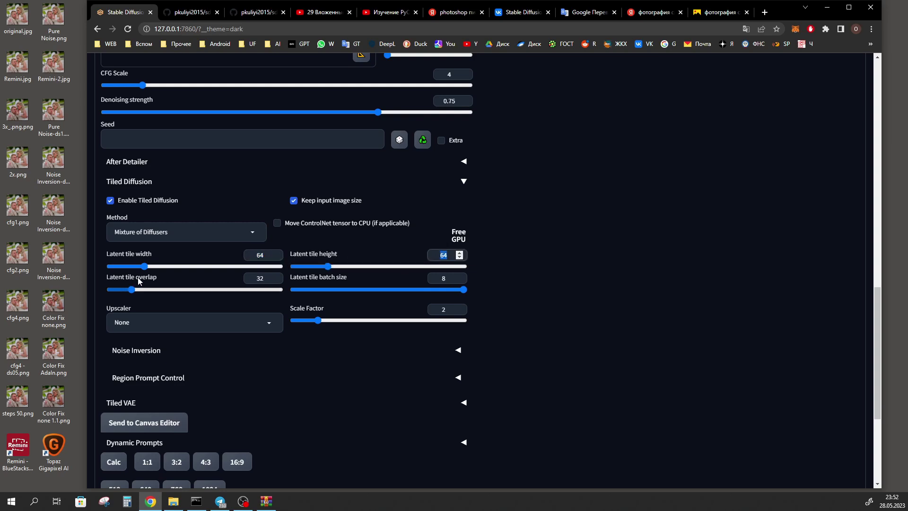
{"action": "double_click", "coordinate": [259, 278]}
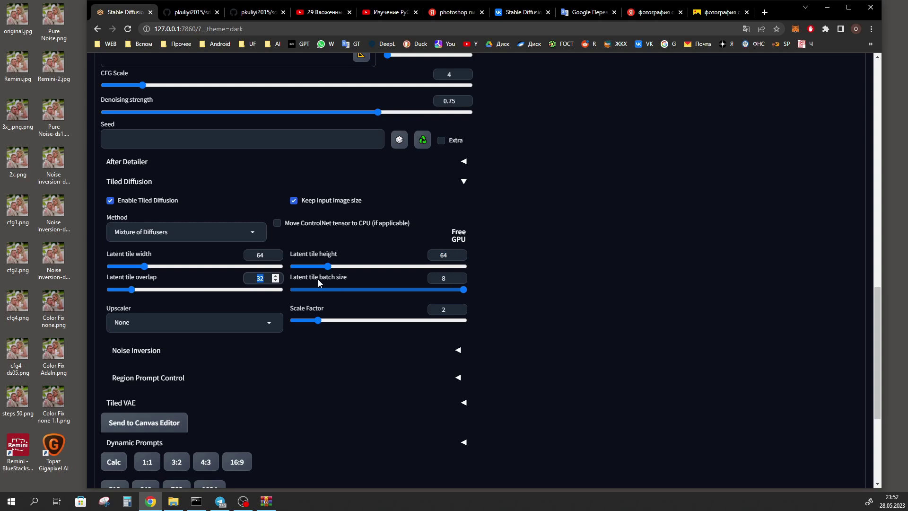
{"action": "double_click", "coordinate": [427, 279]}
{"action": "scroll", "coordinate": [283, 265], "scroll_direction": "down", "scroll_amount": 1}
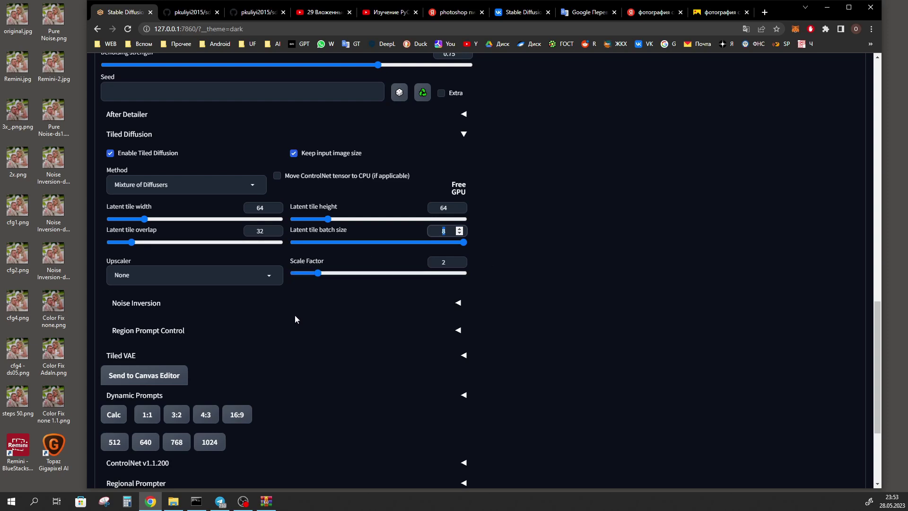
- Look over the Noise Inversion options of Tiled Diffusion and collapse them again
{"action": "left_click", "coordinate": [173, 307]}
{"action": "scroll", "coordinate": [163, 266], "scroll_direction": "down", "scroll_amount": 1}
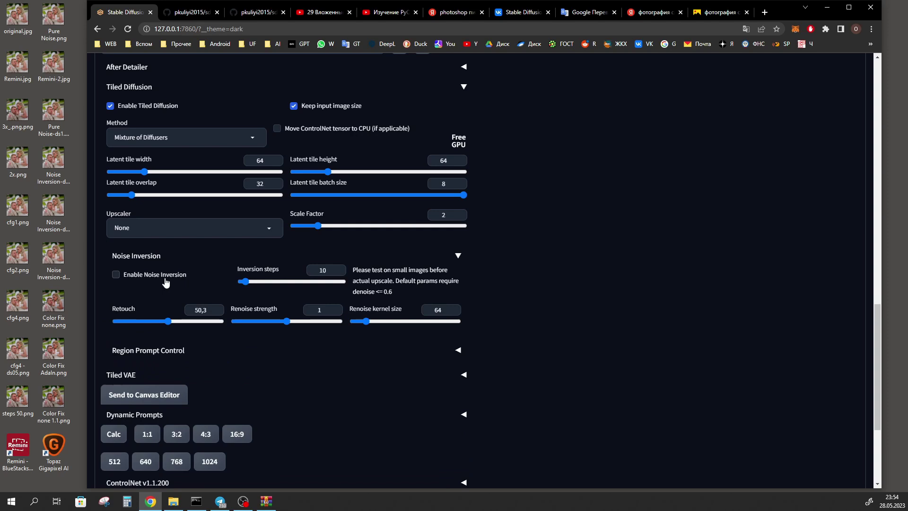
{"action": "left_click", "coordinate": [159, 260]}
- Open the Tiled VAE settings and set the encoder tile size to 1408
{"action": "scroll", "coordinate": [142, 236], "scroll_direction": "down", "scroll_amount": 2}
{"action": "left_click", "coordinate": [134, 217]}
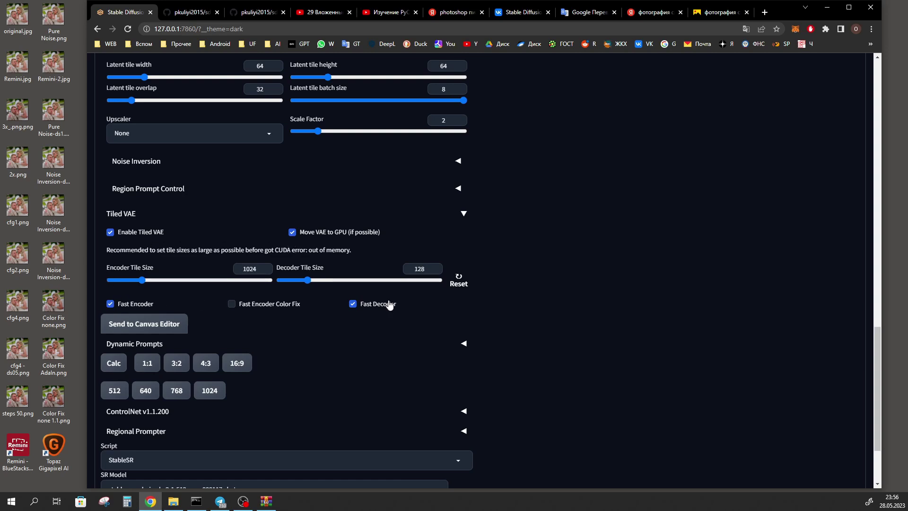
{"action": "left_click", "coordinate": [158, 280]}
{"action": "key", "text": "Tab"}
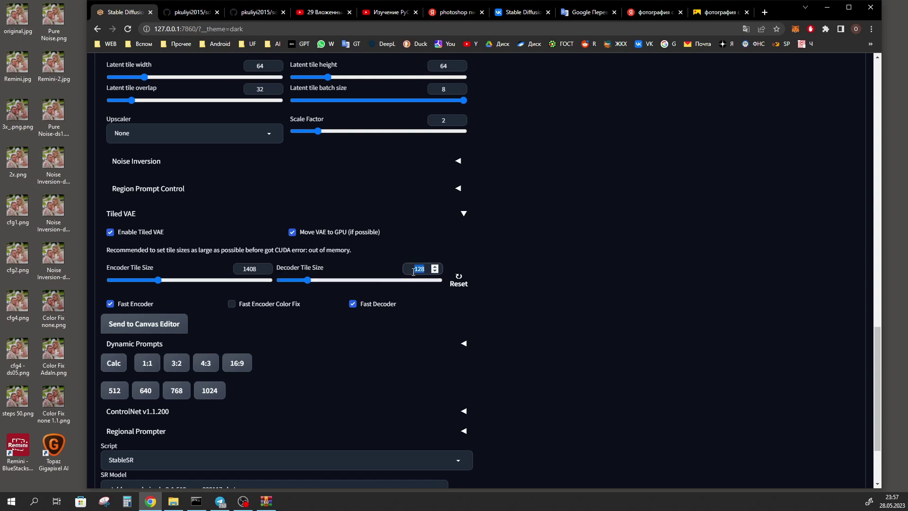
- Read the StableSR README's recommended Tiled Diffusion and Tiled VAE settings, including those for 6 GB devices
{"action": "key", "text": "ctrl+Tab"}
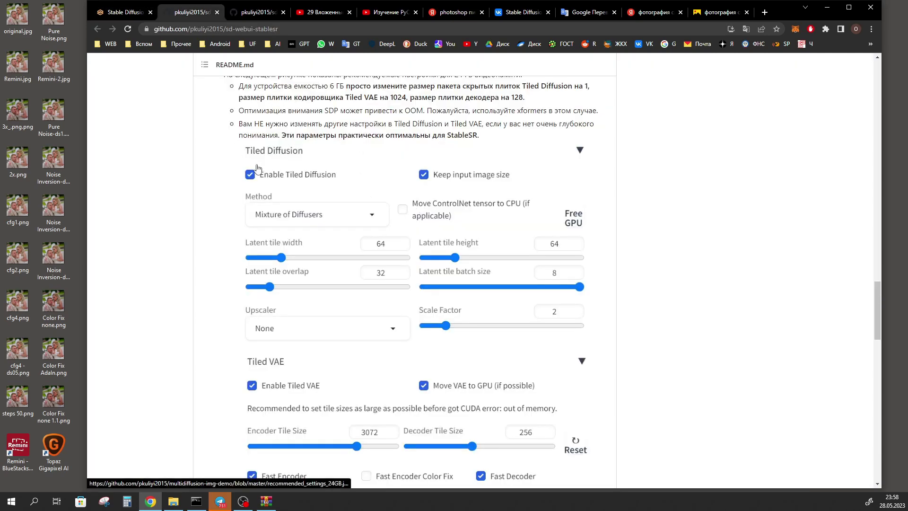
{"action": "scroll", "coordinate": [216, 139], "scroll_direction": "up", "scroll_amount": 1}
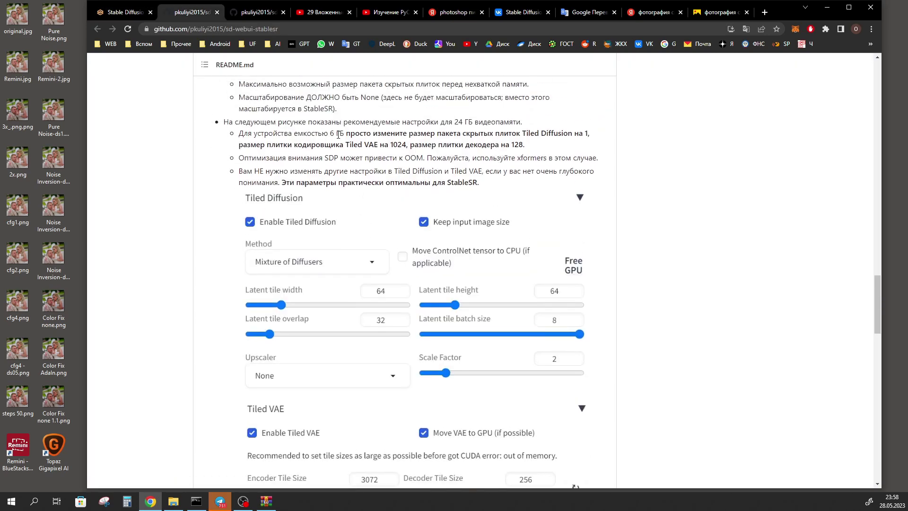
{"action": "left_click_drag", "start_coordinate": [329, 133], "coordinate": [525, 144]}
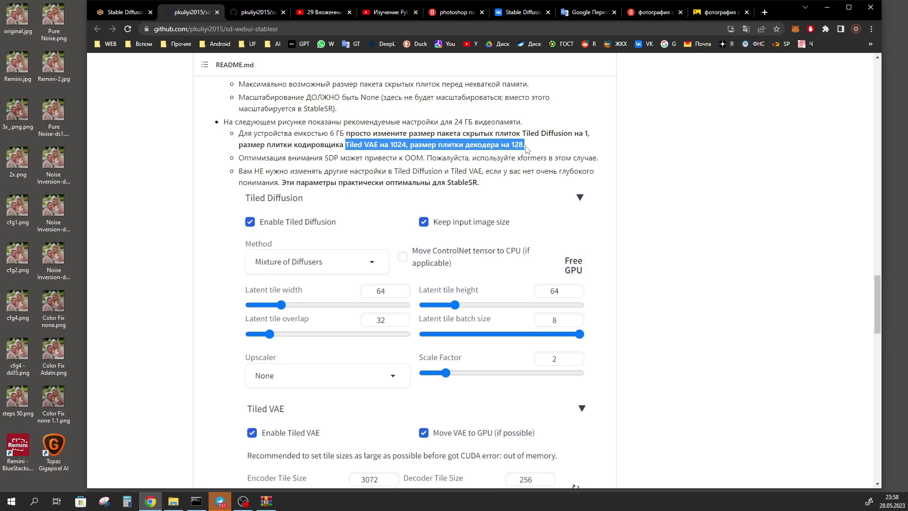
{"action": "scroll", "coordinate": [524, 135], "scroll_direction": "down", "scroll_amount": 2}
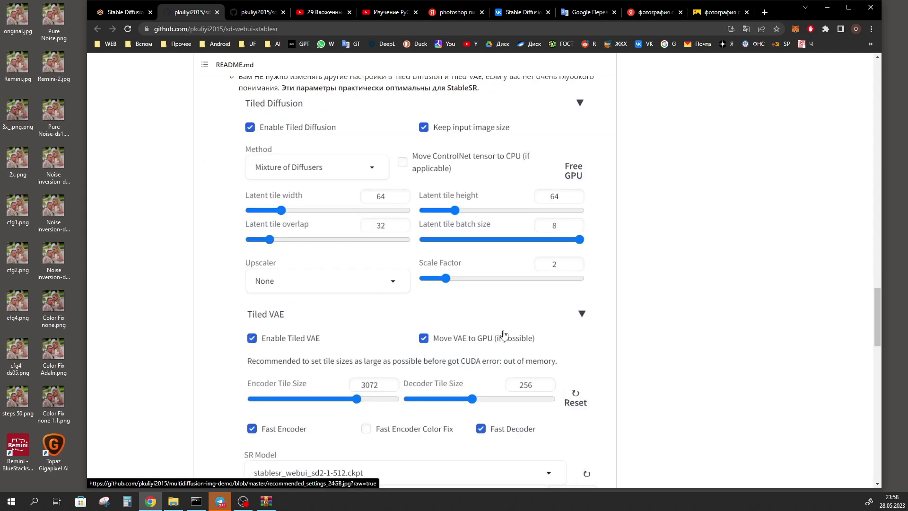
{"action": "key", "text": "ctrl+1"}
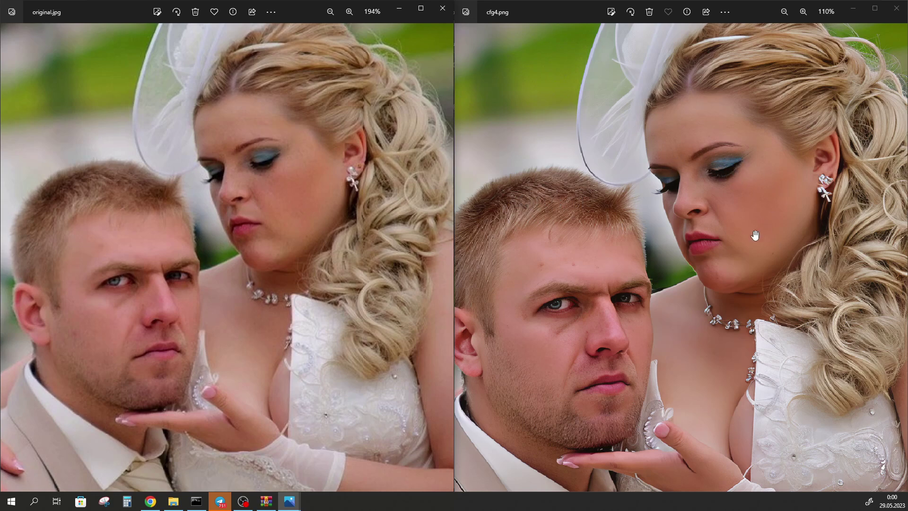
- Compare original.jpg with the upscaled cfg4.png side by side, examining faces, hair and dress details
{"action": "left_click", "coordinate": [610, 76]}
{"action": "scroll", "coordinate": [610, 76], "scroll_direction": "up", "scroll_amount": 2}
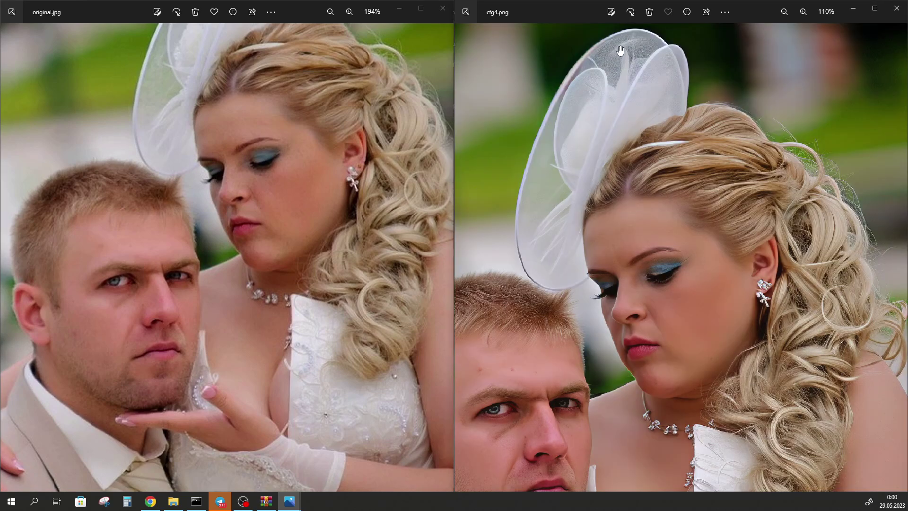
{"action": "key", "text": "alt+Tab"}
{"action": "key", "text": "Up"}
{"action": "key", "text": "Up"}
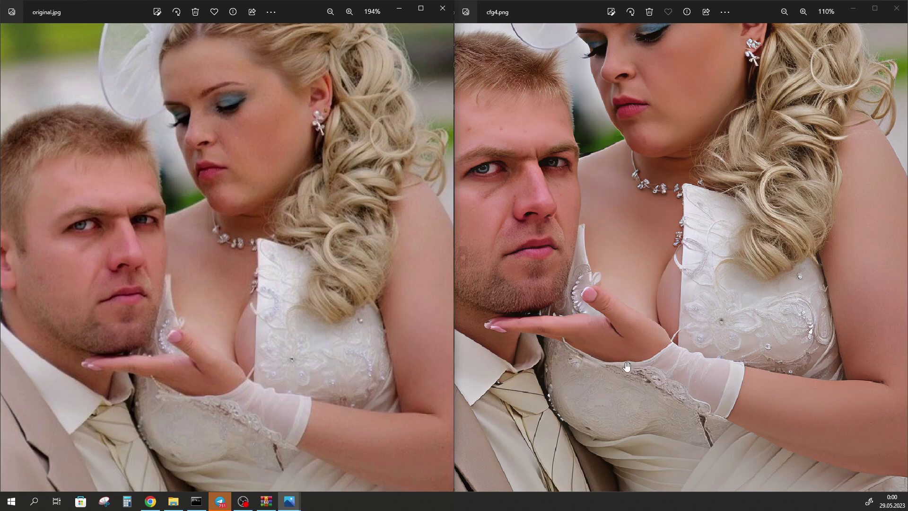
{"action": "left_click_drag", "start_coordinate": [710, 211], "coordinate": [777, 351]}
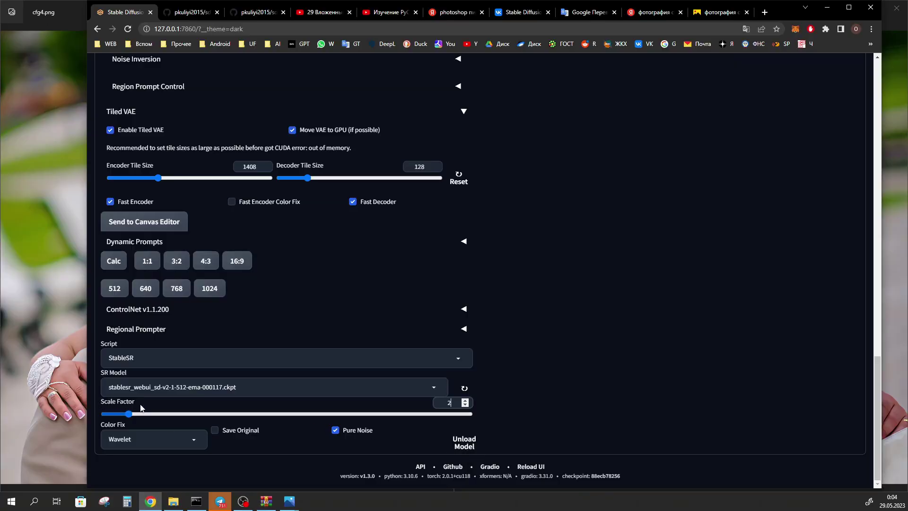
- Check the StableSR scale factor and compare cfg4.png with 3x_.png.png at close zoom
{"action": "left_click_drag", "start_coordinate": [448, 404], "coordinate": [456, 402]}
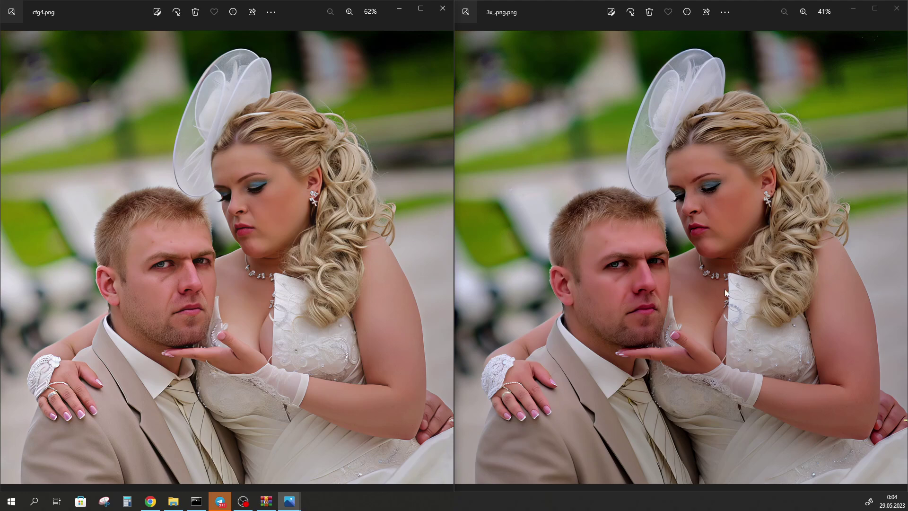
{"action": "scroll", "coordinate": [725, 202], "scroll_direction": "up", "scroll_amount": 6}
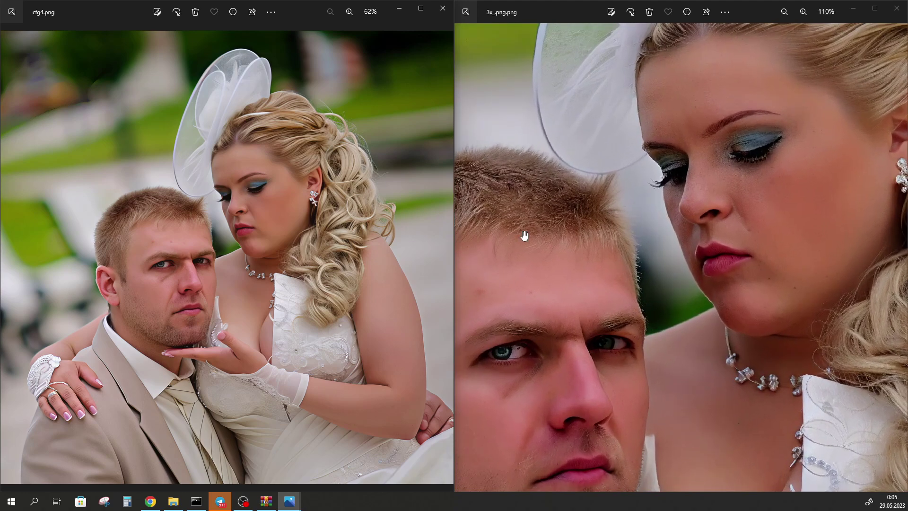
{"action": "scroll", "coordinate": [662, 224], "scroll_direction": "down", "scroll_amount": 1}
{"action": "scroll", "coordinate": [273, 269], "scroll_direction": "up", "scroll_amount": 4}
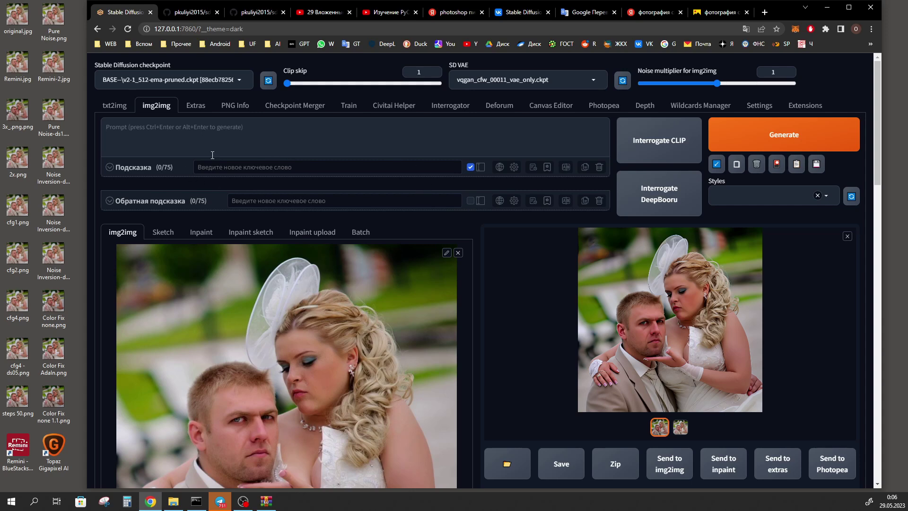
- Compare cfg1.png with cfg2.png and read the README's recommended CFG scale and sampling steps
{"action": "scroll", "coordinate": [118, 303], "scroll_direction": "down", "scroll_amount": 10}
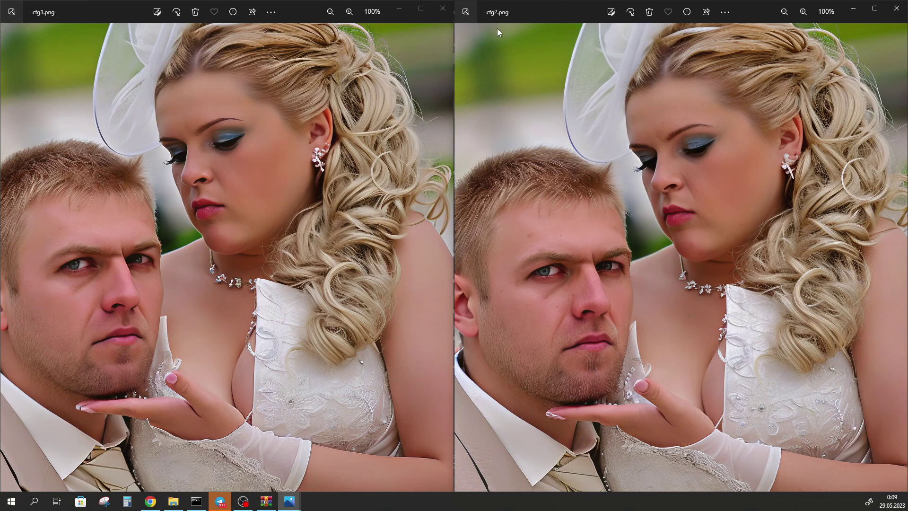
{"action": "scroll", "coordinate": [712, 191], "scroll_direction": "up", "scroll_amount": 2}
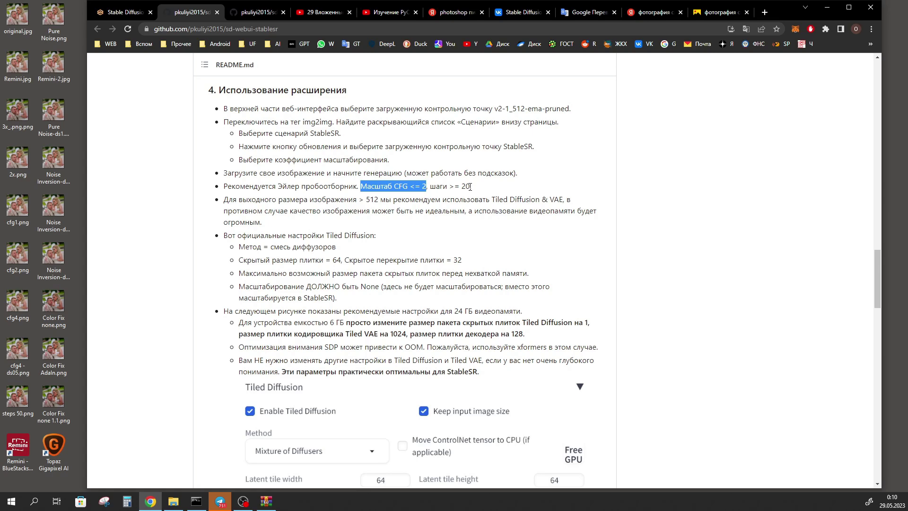
{"action": "left_click_drag", "start_coordinate": [470, 186], "coordinate": [463, 187]}
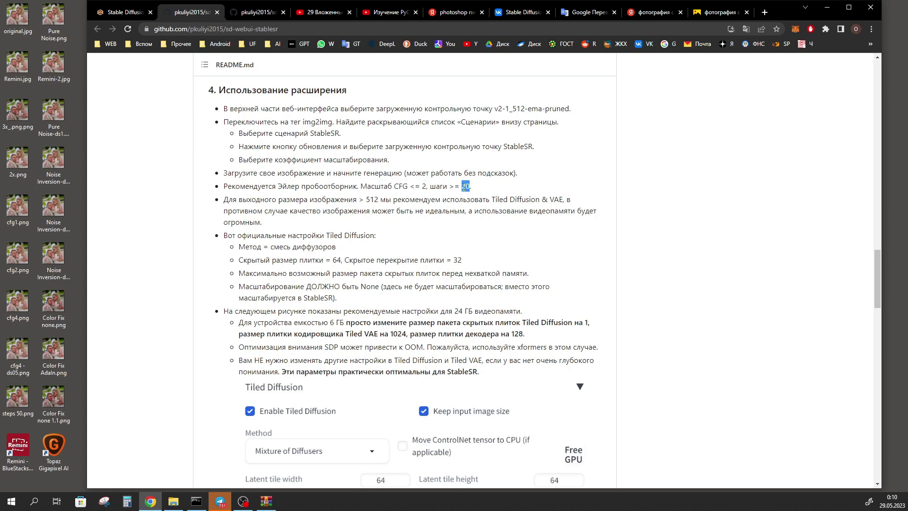
{"action": "key", "text": "ctrl+shift+Tab"}
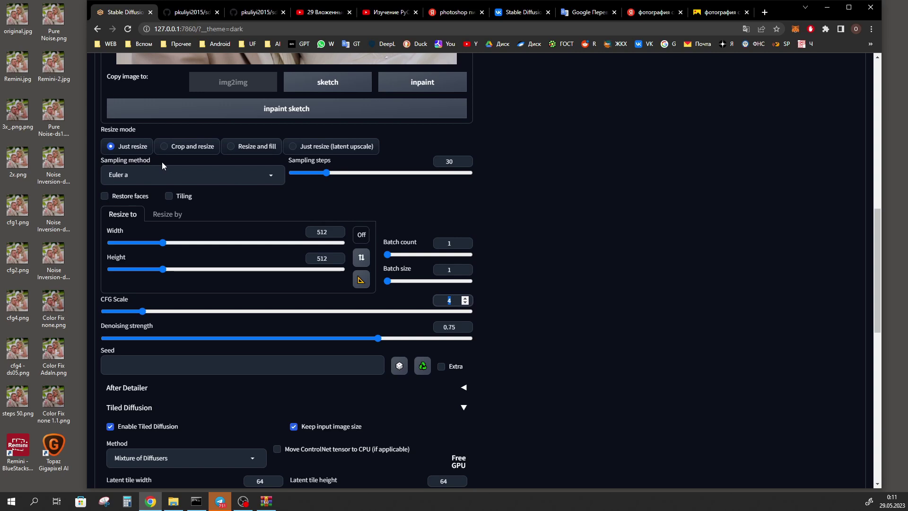
- Check the sampling steps and denoising strength set for the img2img generation
{"action": "double_click", "coordinate": [449, 161]}
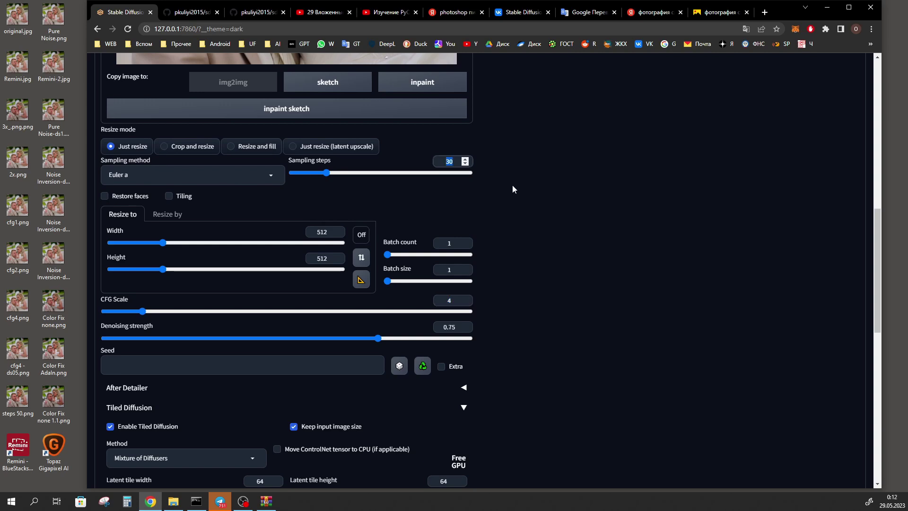
{"action": "double_click", "coordinate": [441, 162]}
{"action": "scroll", "coordinate": [536, 152], "scroll_direction": "down", "scroll_amount": 2}
{"action": "double_click", "coordinate": [434, 232]}
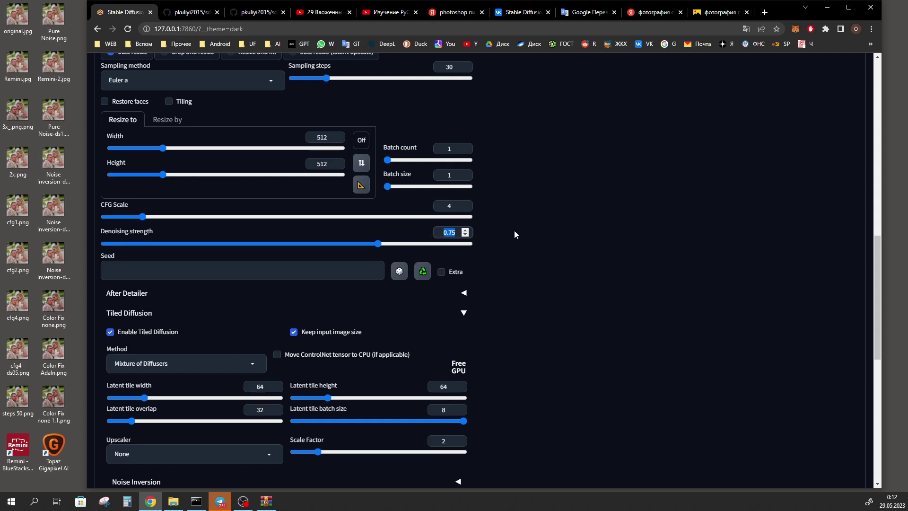
- Review the available Tiled Diffusion methods and the Tiled VAE decoder and encoder tile sizes
{"action": "scroll", "coordinate": [505, 239], "scroll_direction": "down", "scroll_amount": 4}
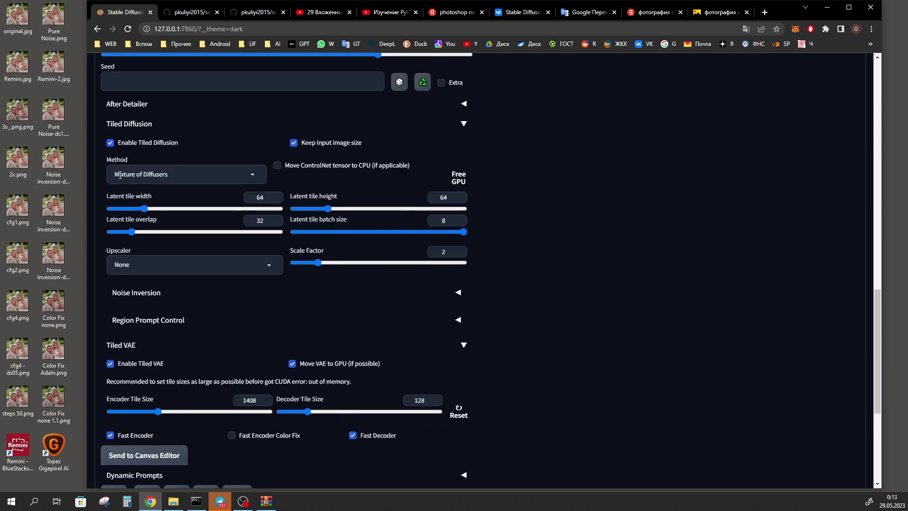
{"action": "left_click", "coordinate": [255, 176]}
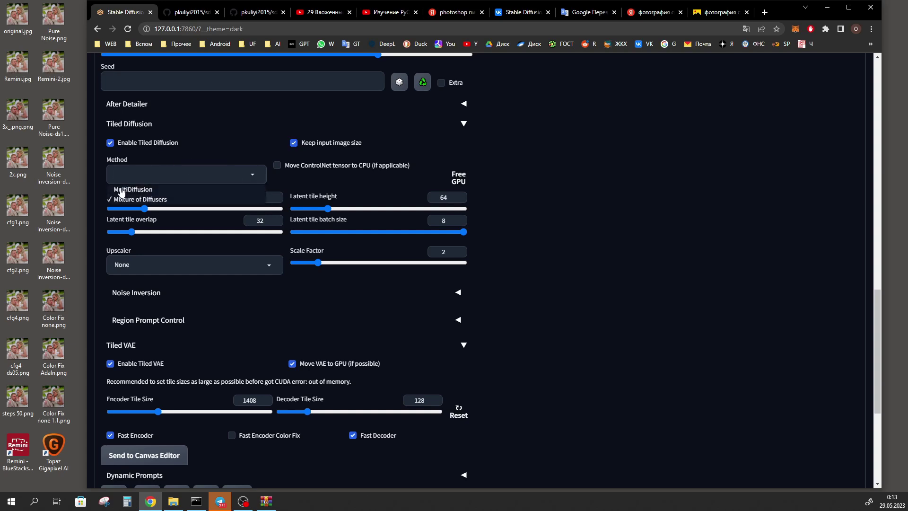
{"action": "left_click", "coordinate": [504, 209]}
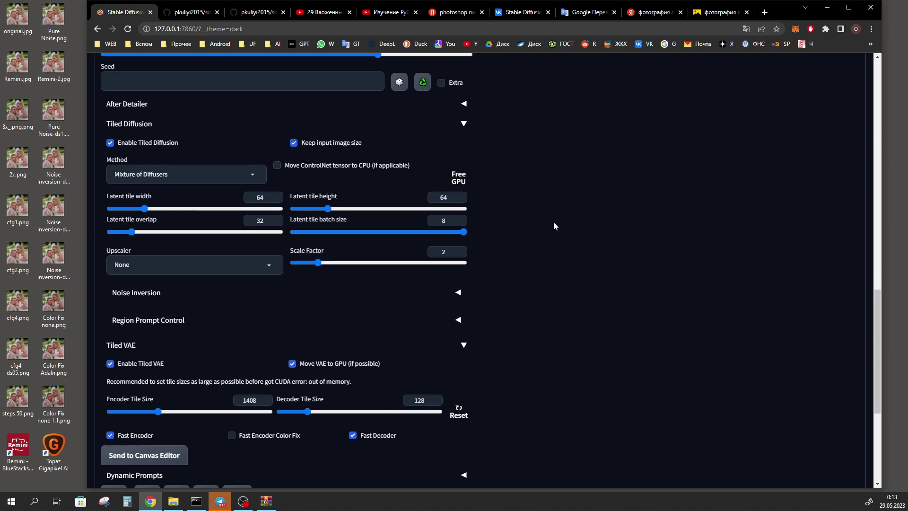
{"action": "scroll", "coordinate": [412, 306], "scroll_direction": "down", "scroll_amount": 2}
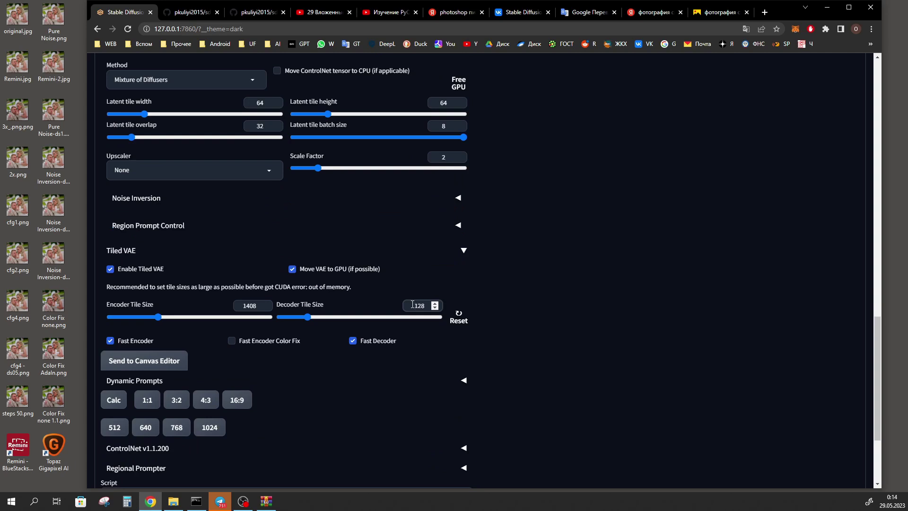
{"action": "double_click", "coordinate": [413, 305]}
{"action": "left_click", "coordinate": [112, 306]}
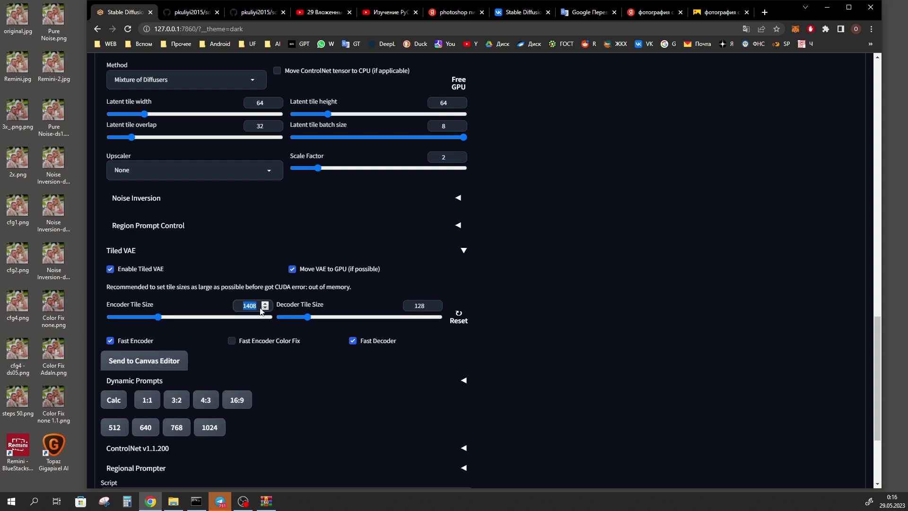
- Turn off Pure Noise in the StableSR script options
{"action": "scroll", "coordinate": [371, 439], "scroll_direction": "down", "scroll_amount": 3}
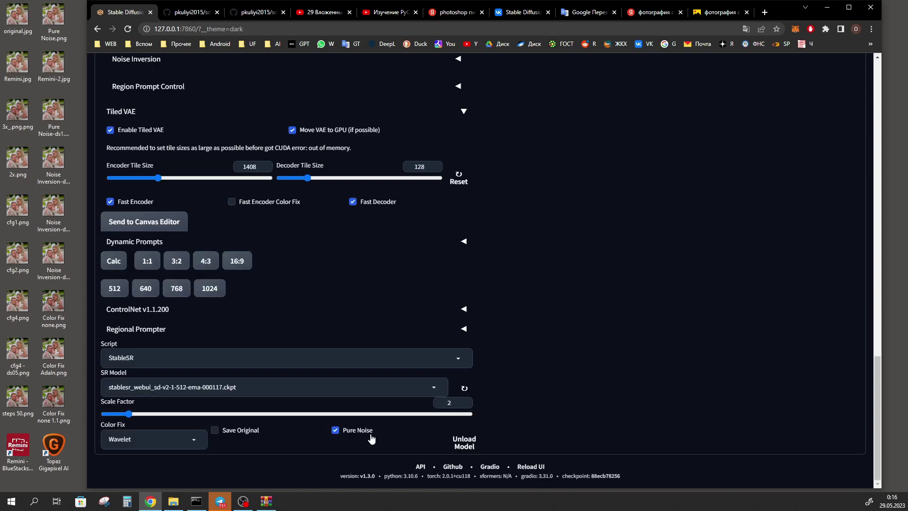
{"action": "left_click", "coordinate": [336, 432]}
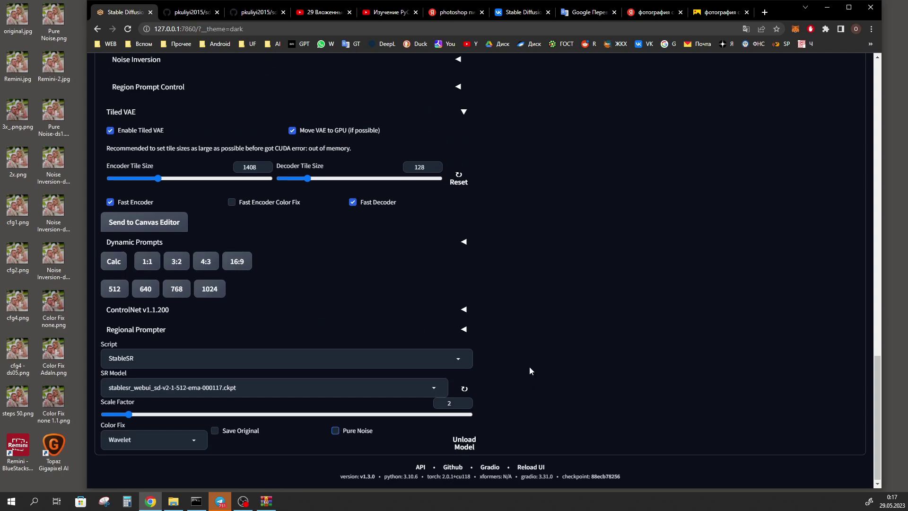
{"action": "scroll", "coordinate": [528, 331], "scroll_direction": "up", "scroll_amount": 10}
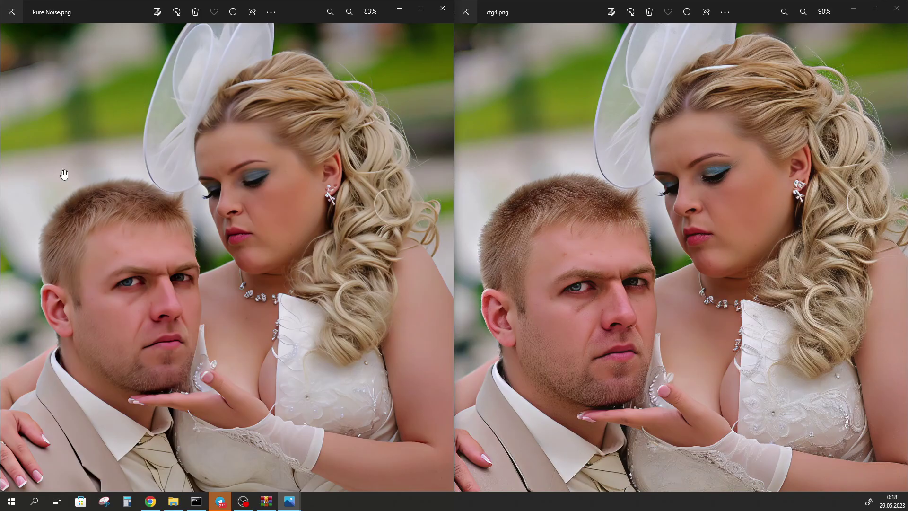
- Compare Pure Noise.png and Pure Noise-ds1.png with cfg4.png
{"action": "key", "text": "Right"}
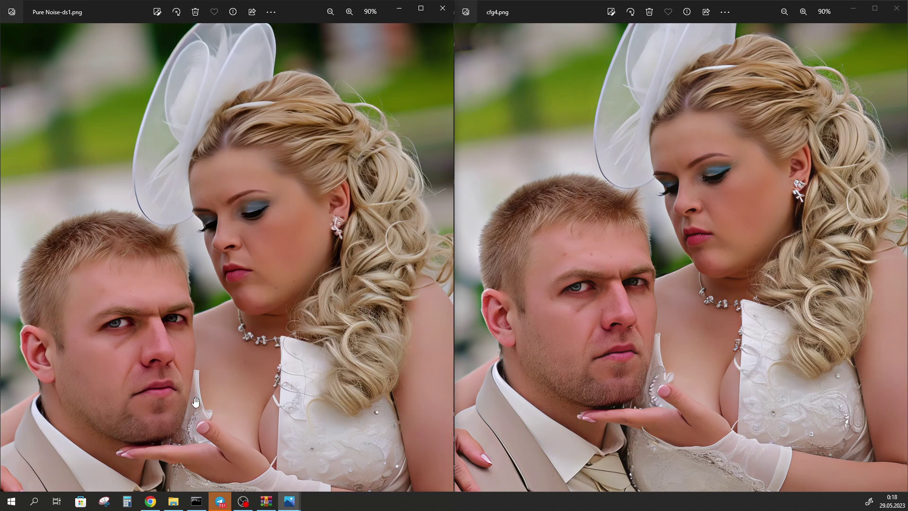
{"action": "left_click_drag", "start_coordinate": [299, 311], "coordinate": [300, 293]}
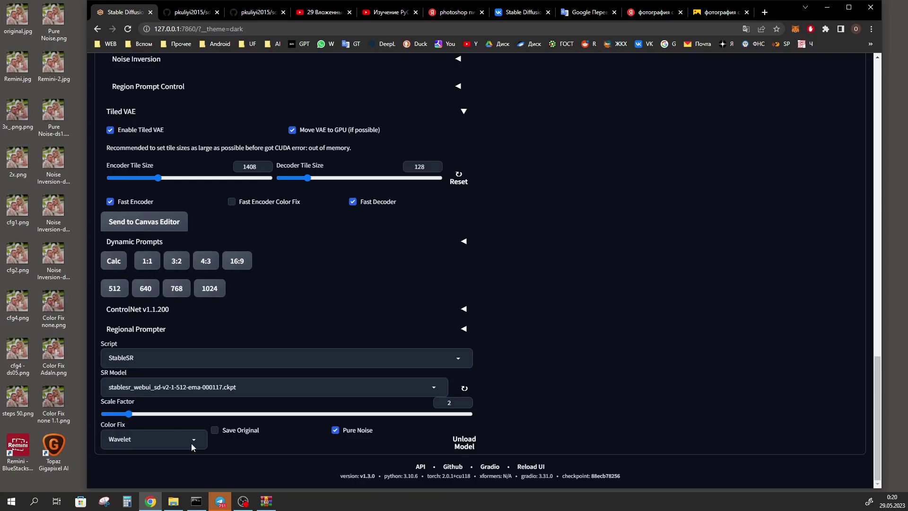
- Choose Wavelet as the StableSR color fix and compare Color Fix AdaIn.png and Color Fix none 1.1.png with cfg4.png
{"action": "left_click", "coordinate": [196, 438]}
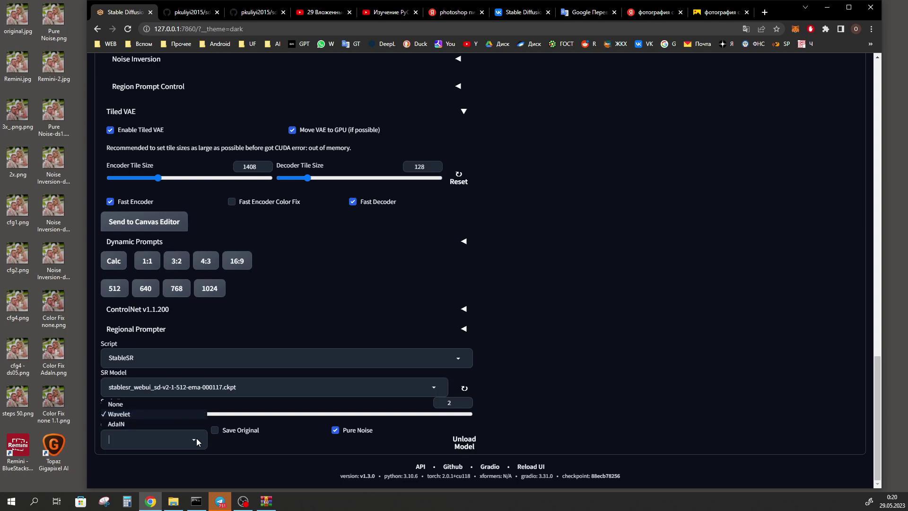
{"action": "left_click", "coordinate": [124, 415]}
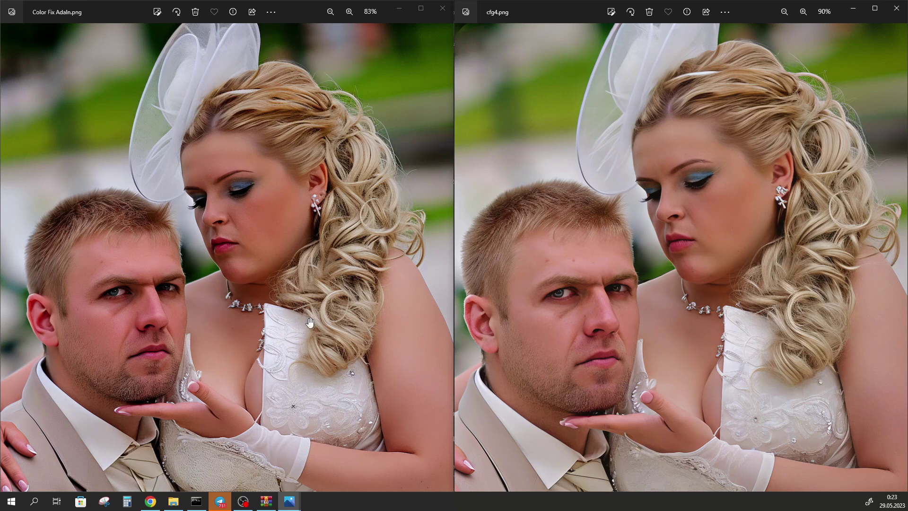
{"action": "scroll", "coordinate": [310, 322], "scroll_direction": "down", "scroll_amount": 1}
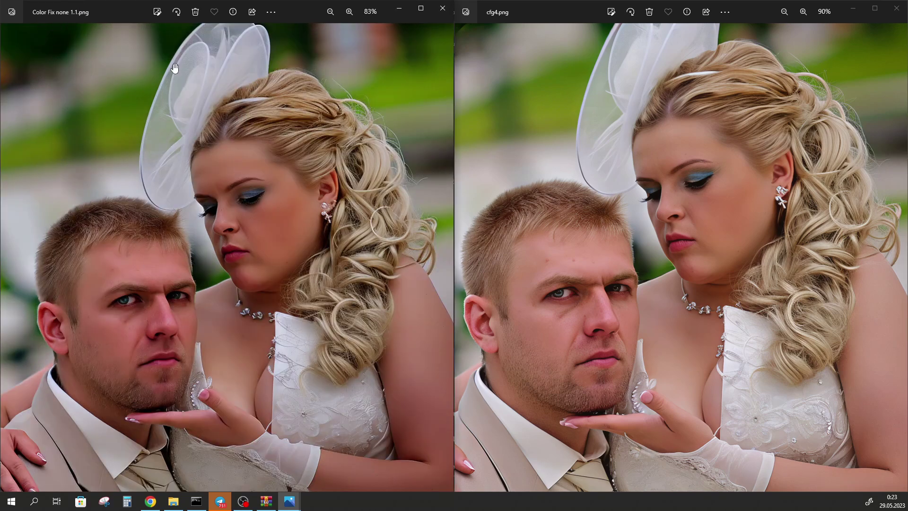
{"action": "scroll", "coordinate": [241, 427], "scroll_direction": "up", "scroll_amount": 1}
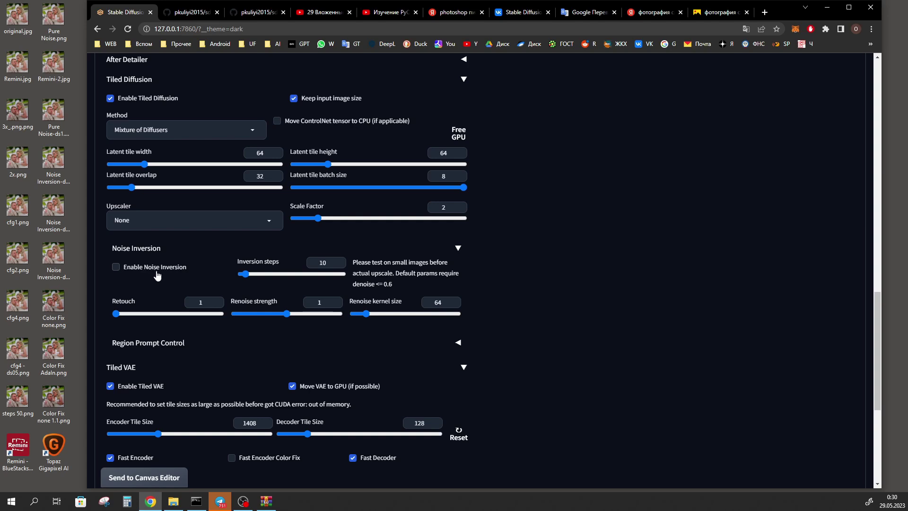
- Enable Noise Inversion in Tiled Diffusion and compare Noise Inversion-ds05.png with Noise Inversion-ds075.png
{"action": "left_click_drag", "start_coordinate": [396, 285], "coordinate": [384, 285]}
{"action": "left_click", "coordinate": [116, 266]}
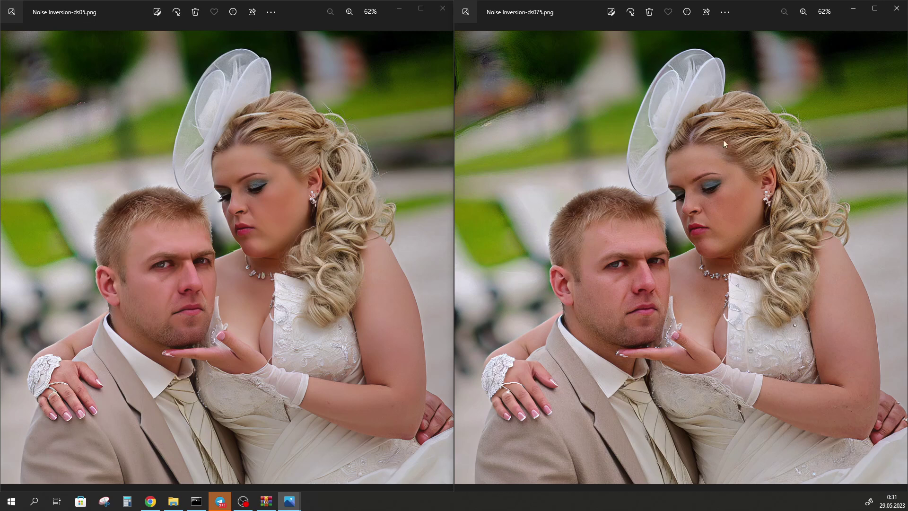
{"action": "scroll", "coordinate": [704, 366], "scroll_direction": "up", "scroll_amount": 2}
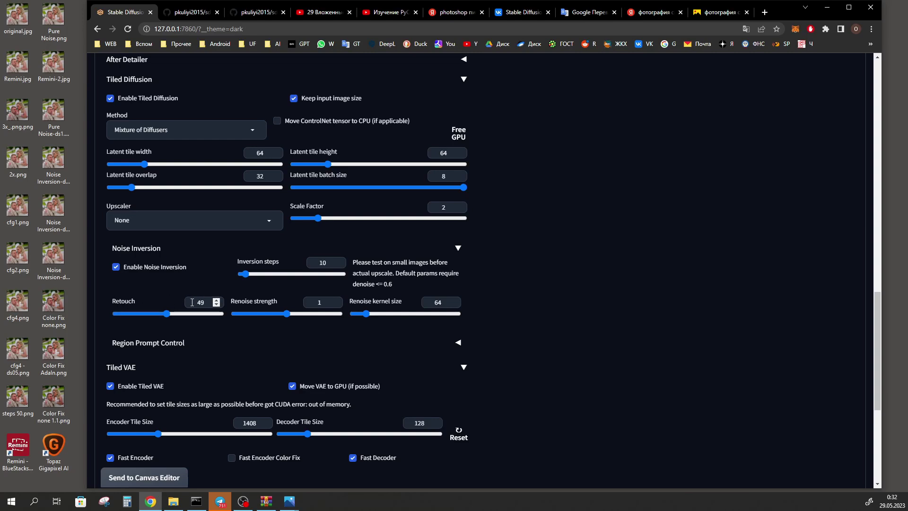
- Check the selected checkpoint and SD VAE for the img2img generation
{"action": "scroll", "coordinate": [506, 337], "scroll_direction": "up", "scroll_amount": 5}
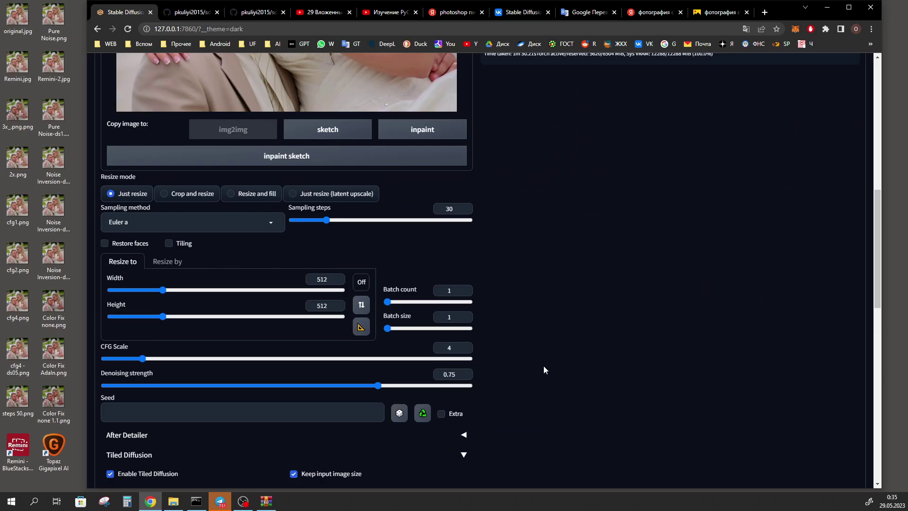
{"action": "scroll", "coordinate": [543, 365], "scroll_direction": "up", "scroll_amount": 2}
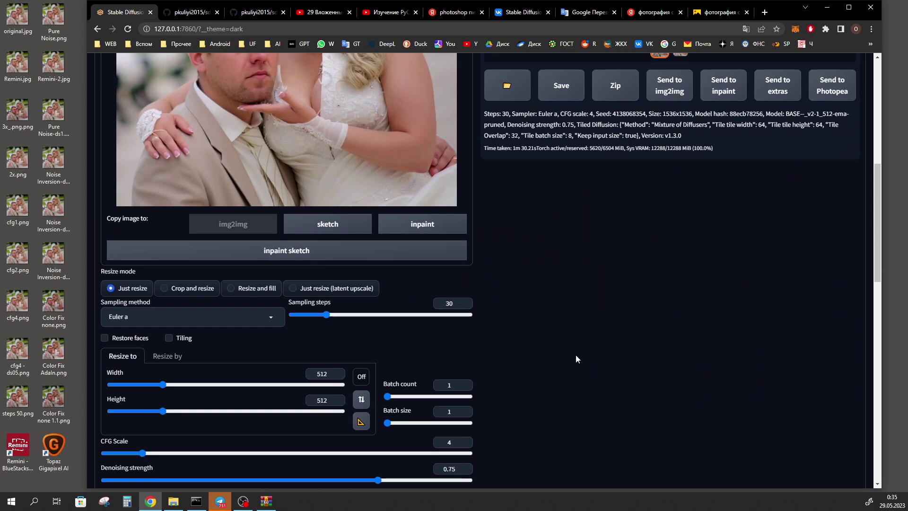
{"action": "scroll", "coordinate": [576, 353], "scroll_direction": "up", "scroll_amount": 8}
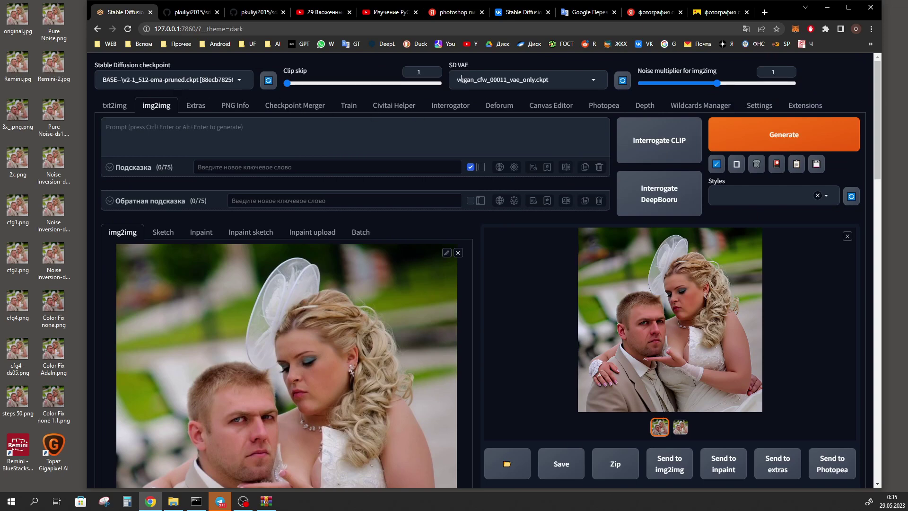
{"action": "left_click", "coordinate": [54, 215]}
{"action": "scroll", "coordinate": [117, 212], "scroll_direction": "down", "scroll_amount": 10}
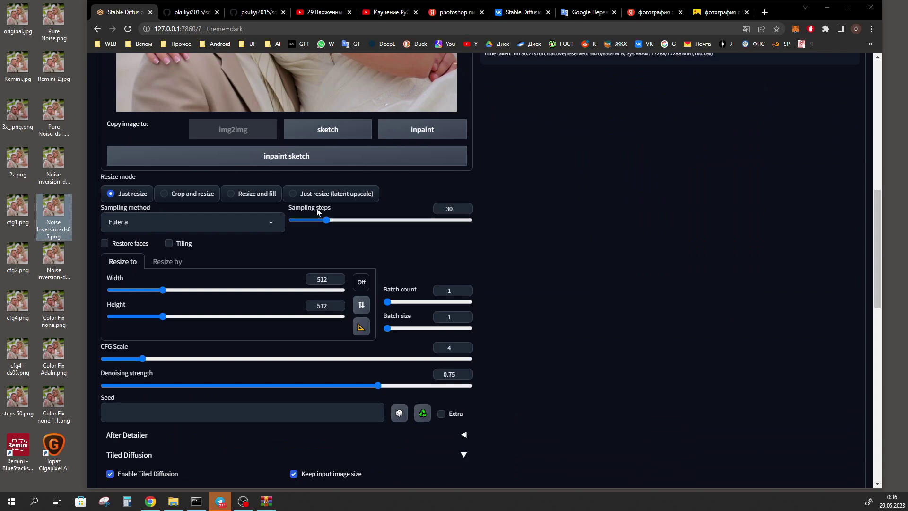
- Review the sampling steps, CFG scale and denoising strength of the img2img generation
{"action": "double_click", "coordinate": [443, 209]}
{"action": "scroll", "coordinate": [443, 208], "scroll_direction": "down", "scroll_amount": 2}
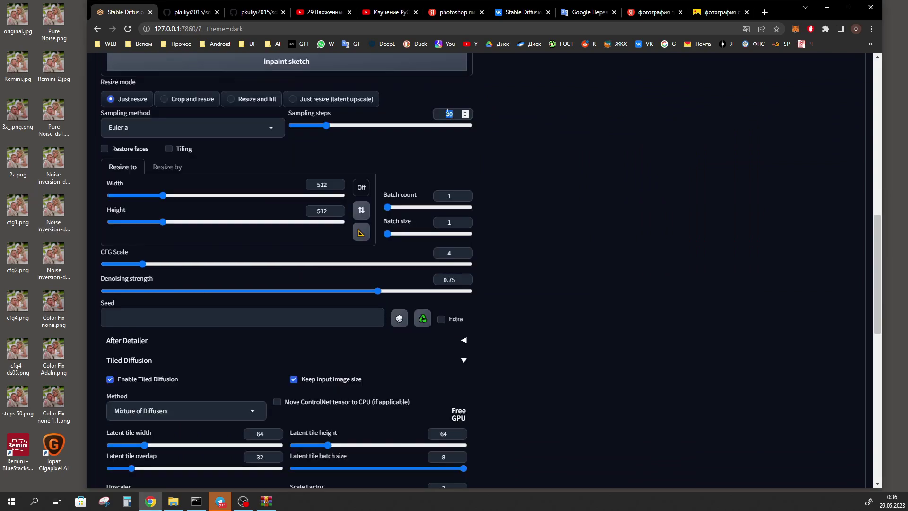
{"action": "scroll", "coordinate": [473, 208], "scroll_direction": "down", "scroll_amount": 1}
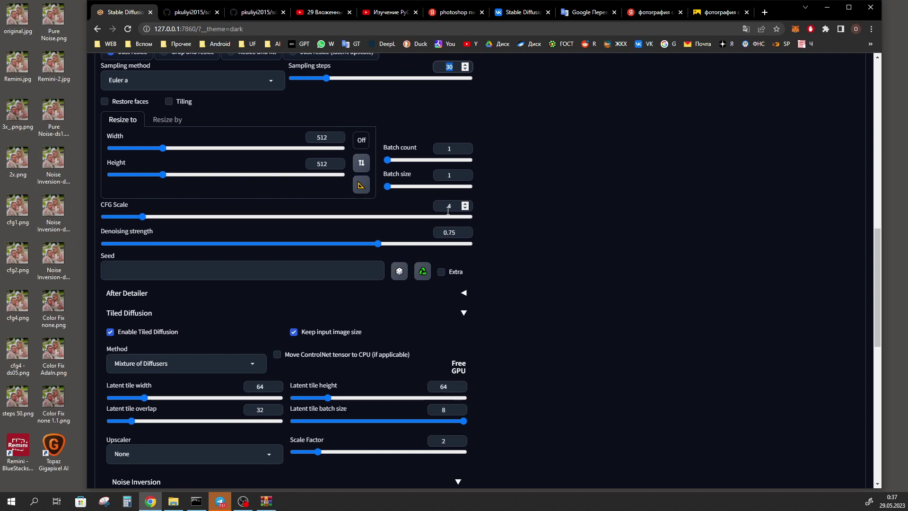
{"action": "double_click", "coordinate": [449, 206]}
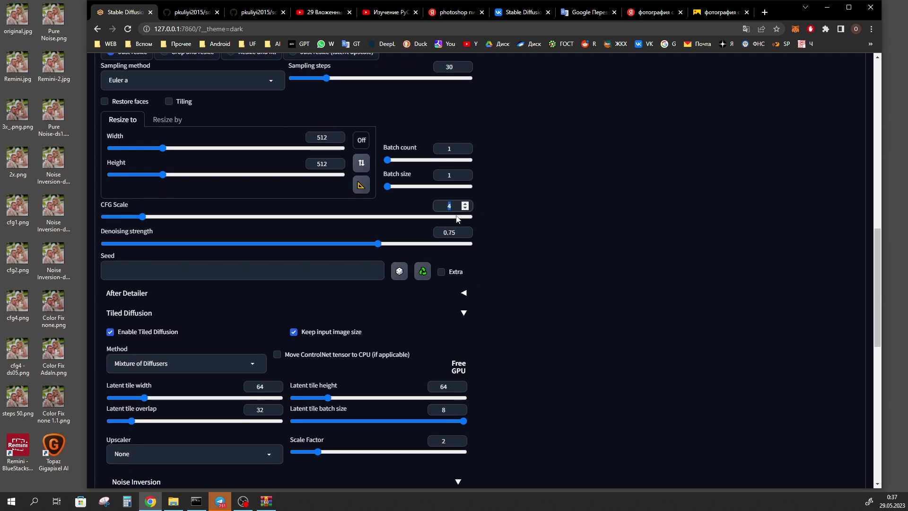
{"action": "left_click", "coordinate": [452, 206]}
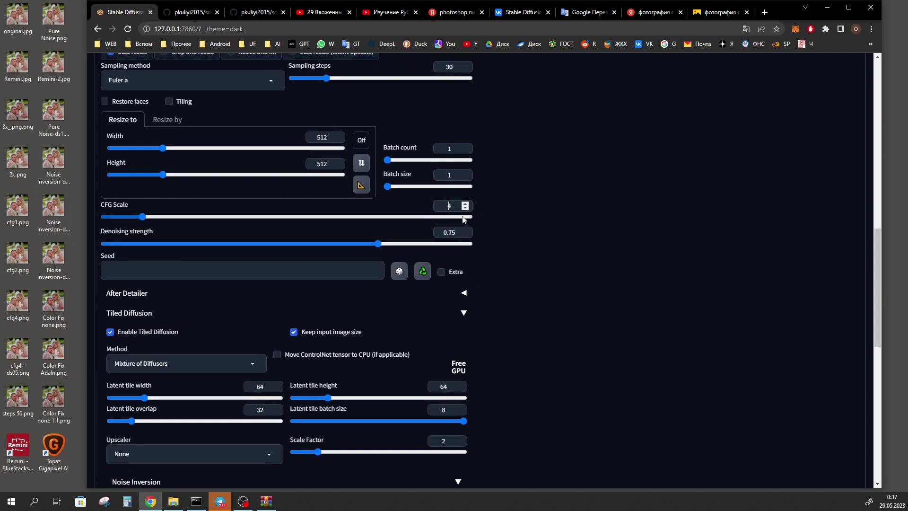
{"action": "double_click", "coordinate": [464, 234]}
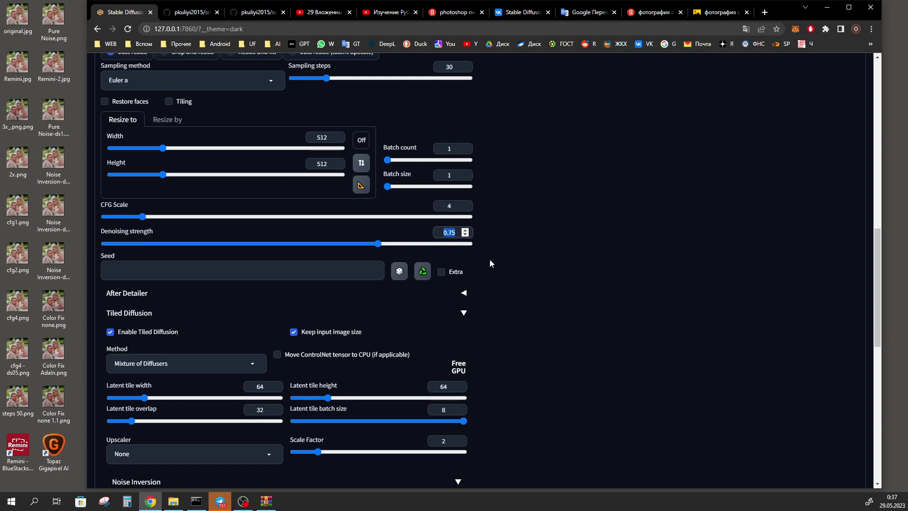
- Review the Tiled Diffusion method, latent tile settings and Noise Inversion options
{"action": "scroll", "coordinate": [558, 264], "scroll_direction": "down", "scroll_amount": 3}
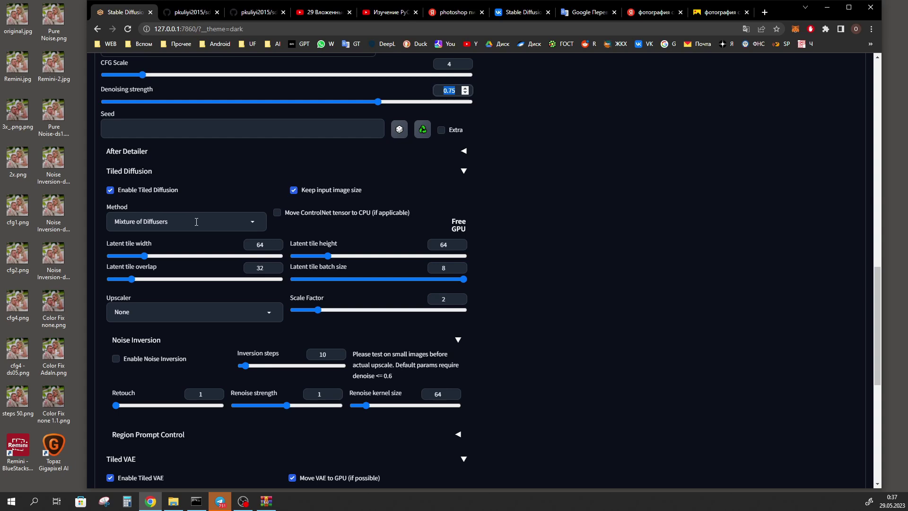
{"action": "scroll", "coordinate": [124, 210], "scroll_direction": "down", "scroll_amount": 1}
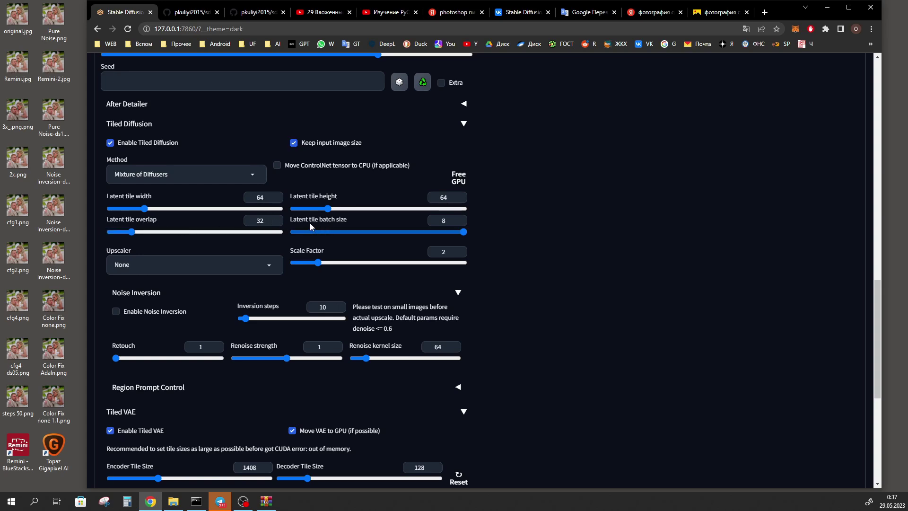
{"action": "scroll", "coordinate": [470, 231], "scroll_direction": "down", "scroll_amount": 1}
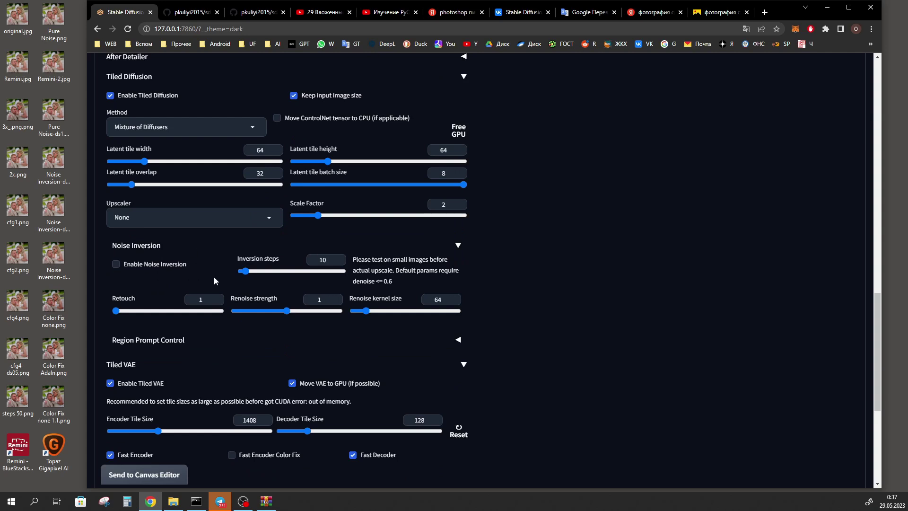
- Check the encoder and decoder tile sizes in the Tiled VAE settings
{"action": "scroll", "coordinate": [220, 270], "scroll_direction": "down", "scroll_amount": 1}
{"action": "scroll", "coordinate": [220, 273], "scroll_direction": "down", "scroll_amount": 3}
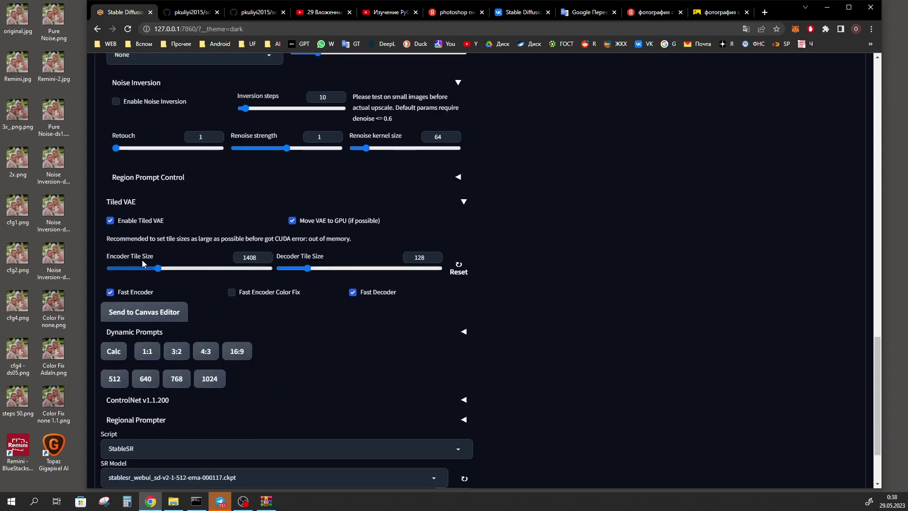
{"action": "double_click", "coordinate": [249, 257]}
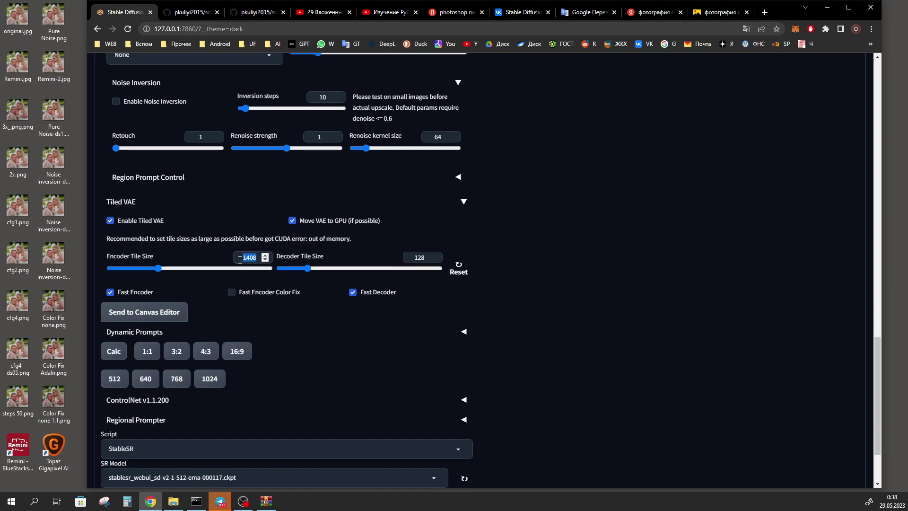
{"action": "key", "text": "Tab"}
{"action": "key", "text": "Tab"}
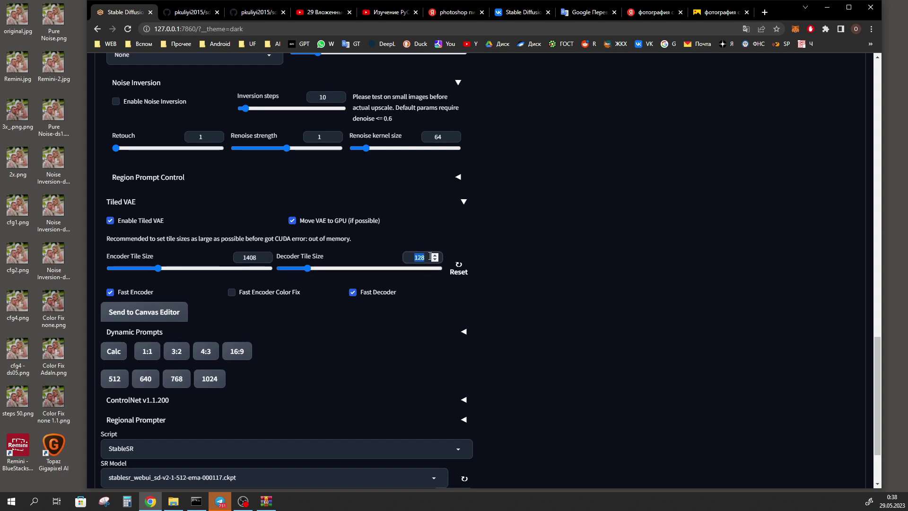
{"action": "left_click", "coordinate": [412, 257]}
{"action": "double_click", "coordinate": [414, 256]}
- Review the StableSR script's SR model, scale factor, color fix and Pure Noise options
{"action": "scroll", "coordinate": [120, 358], "scroll_direction": "down", "scroll_amount": 2}
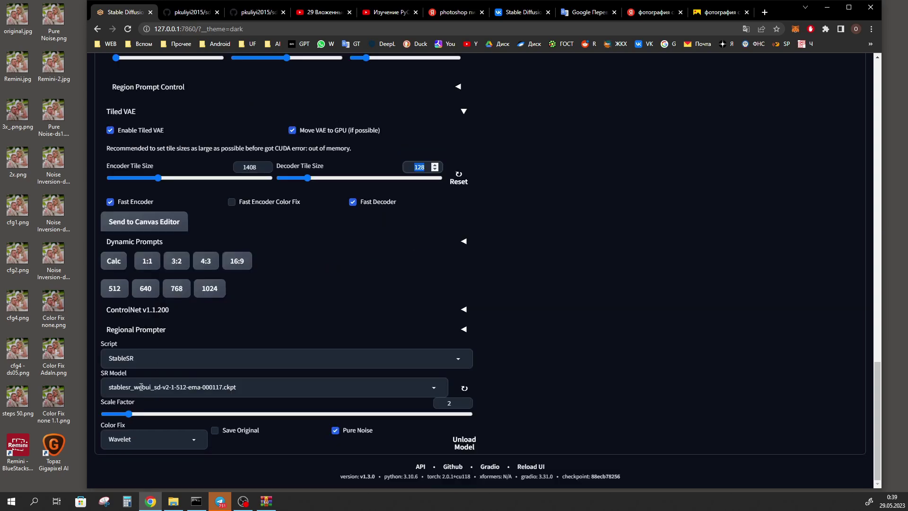
{"action": "double_click", "coordinate": [441, 403]}
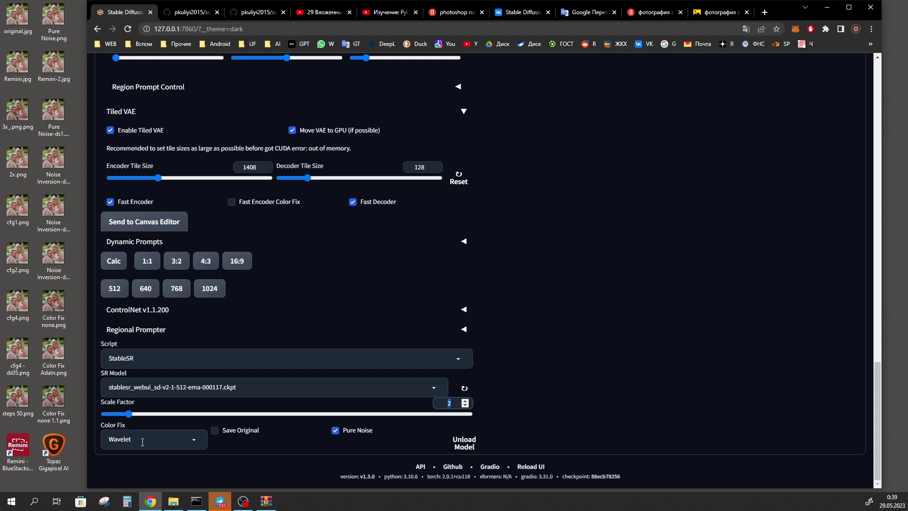
{"action": "left_click", "coordinate": [395, 432]}
- Set the noise multiplier for img2img to 1.1
{"action": "key", "text": "Home"}
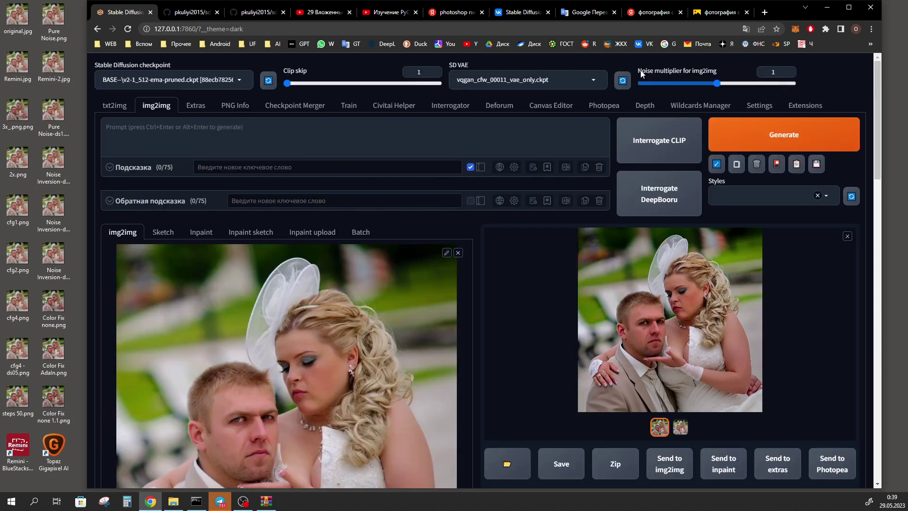
{"action": "left_click_drag", "start_coordinate": [639, 72], "coordinate": [671, 75]}
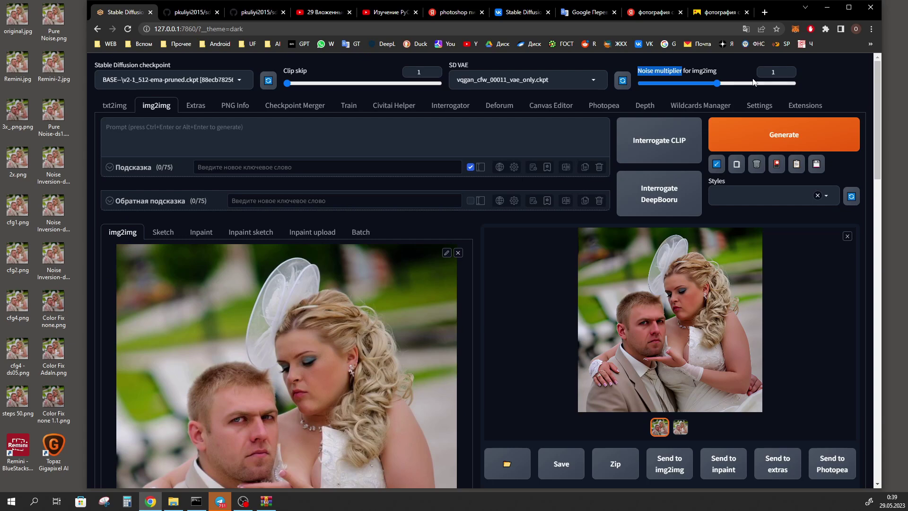
{"action": "left_click", "coordinate": [732, 83]}
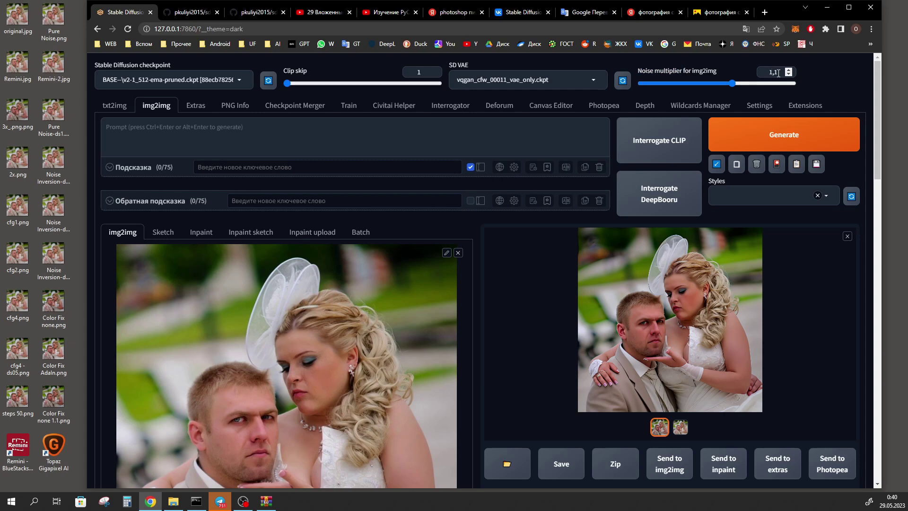
{"action": "double_click", "coordinate": [778, 73]}
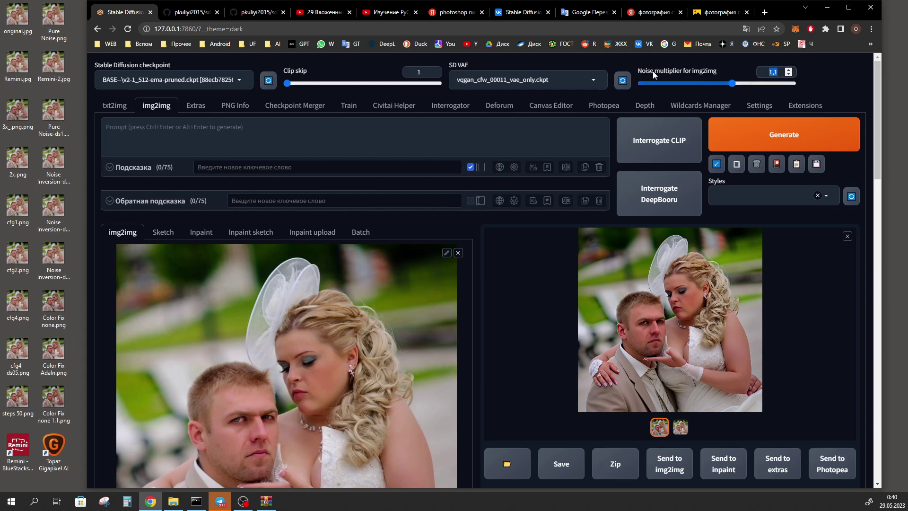